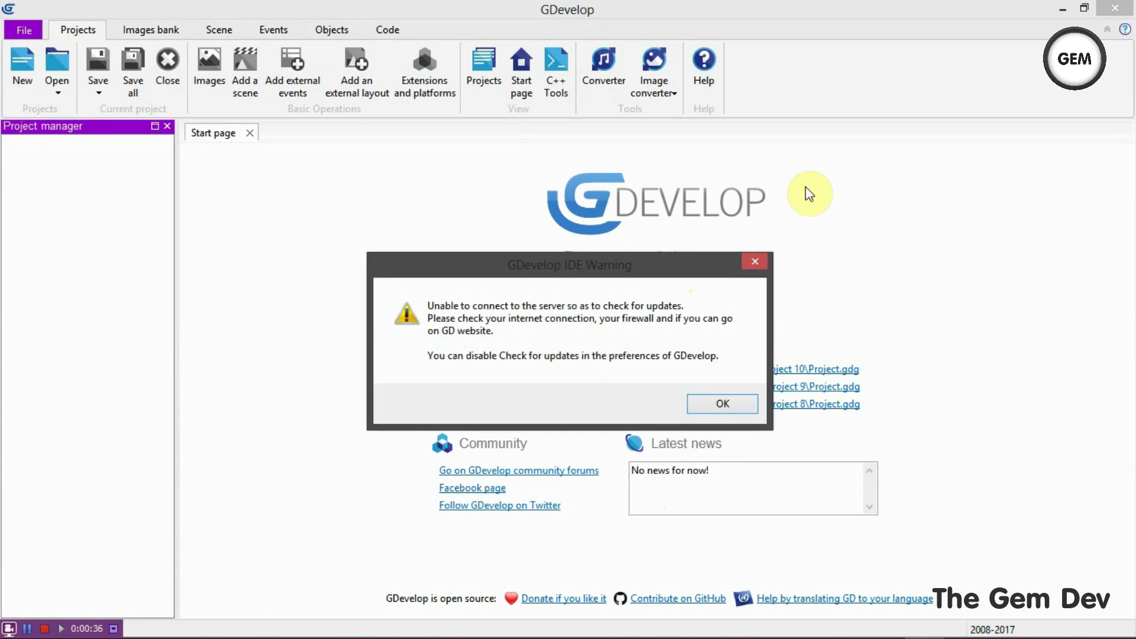
Step: Dismiss the update warning and create a new HTML5 project from the Platformer template
click(723, 405)
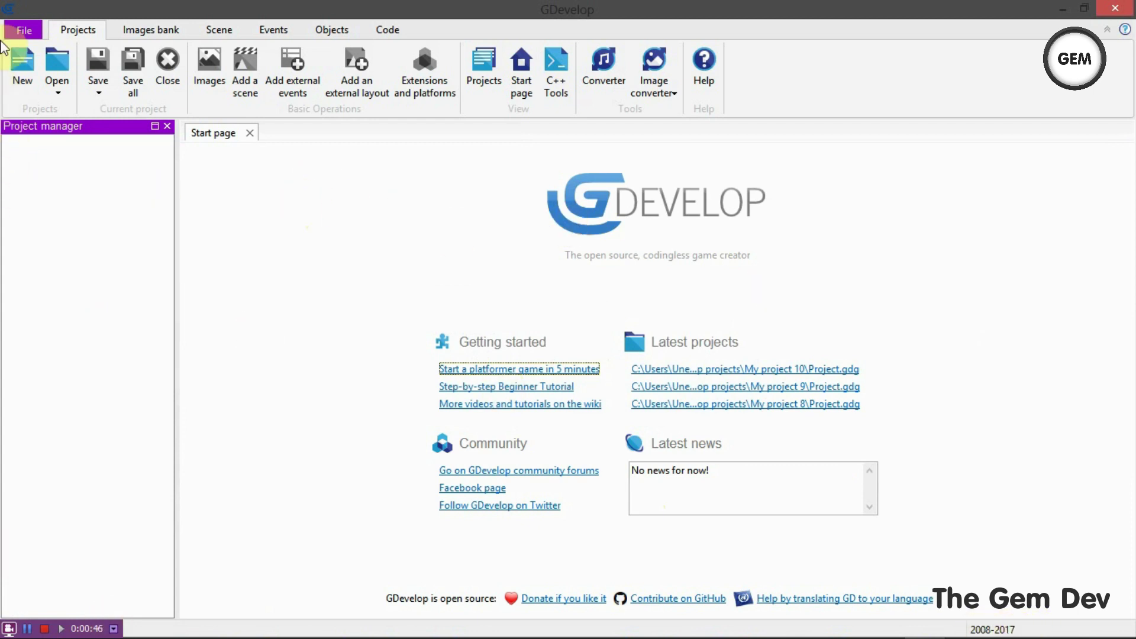
click(23, 30)
click(53, 48)
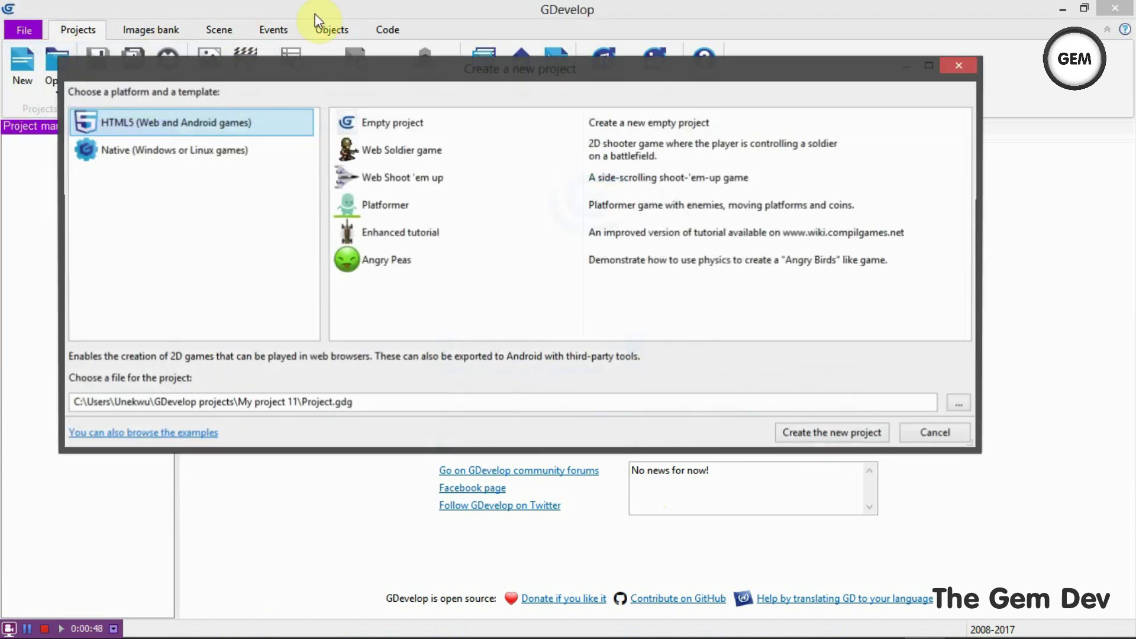
click(346, 206)
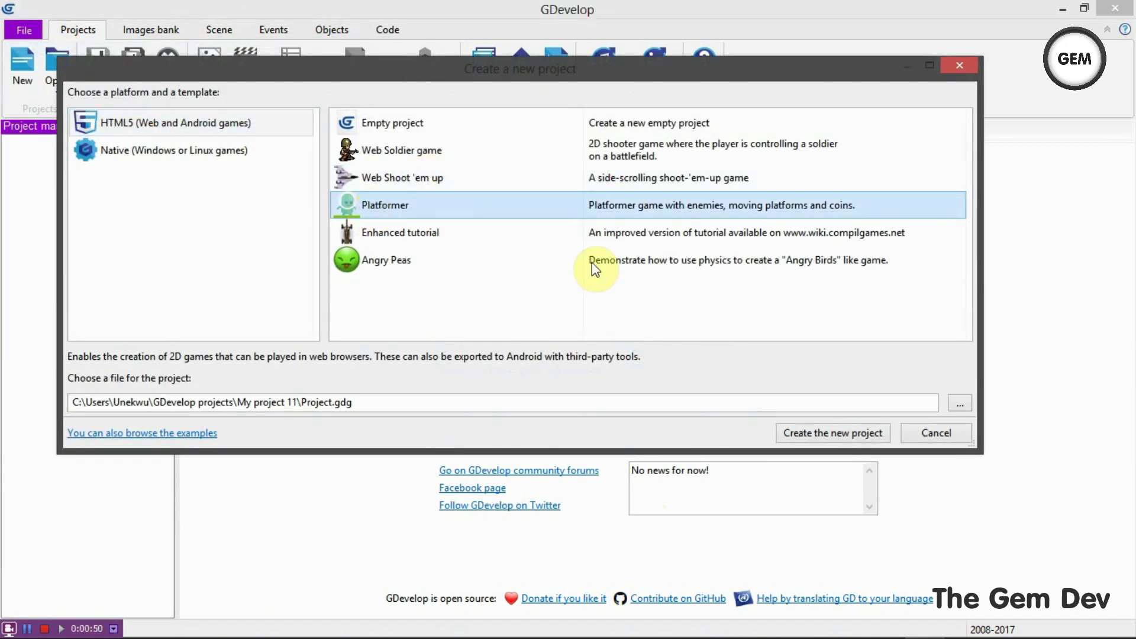
click(826, 436)
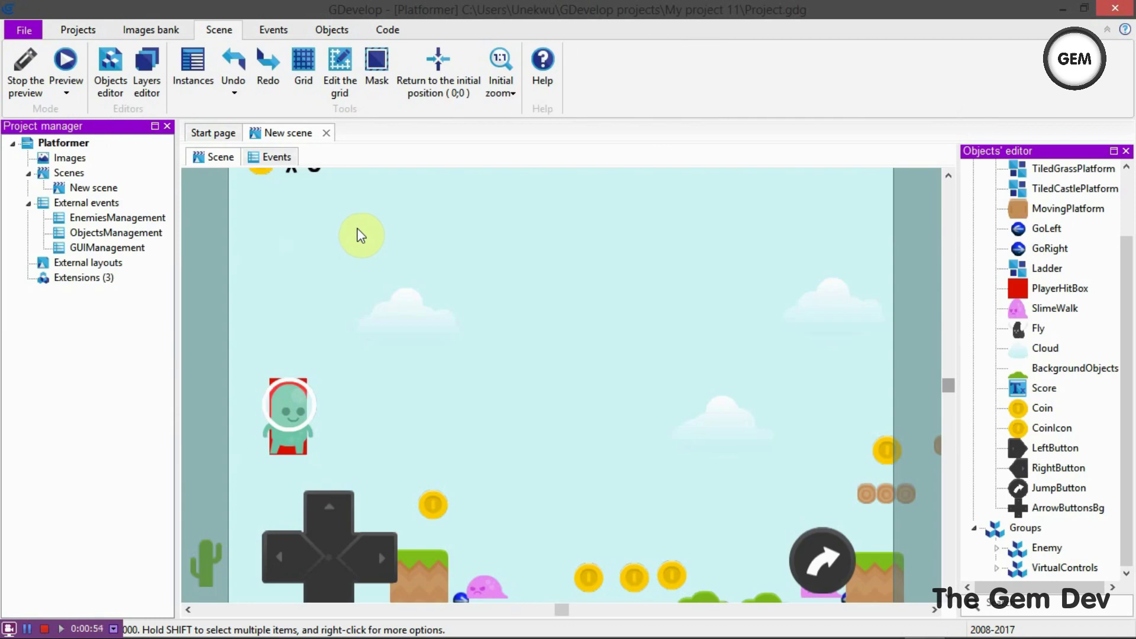
Step: Zoom the scene out and back in, check the File menu, then bring up the Platformer project's actions
click(357, 228)
scroll(535, 308, down, 5)
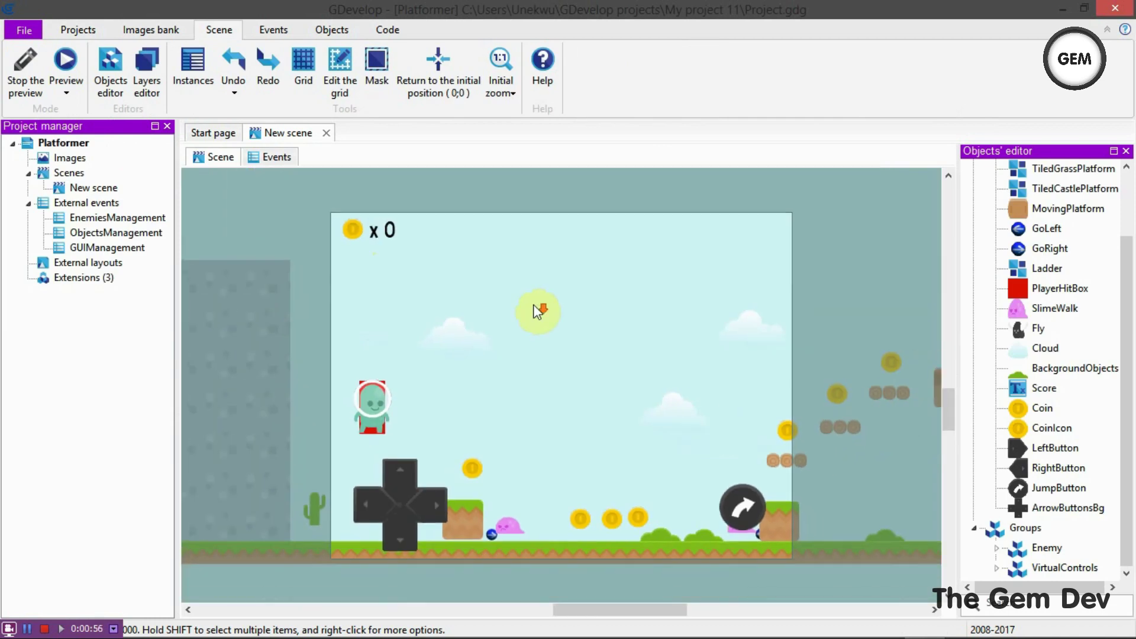
scroll(537, 312, up, 5)
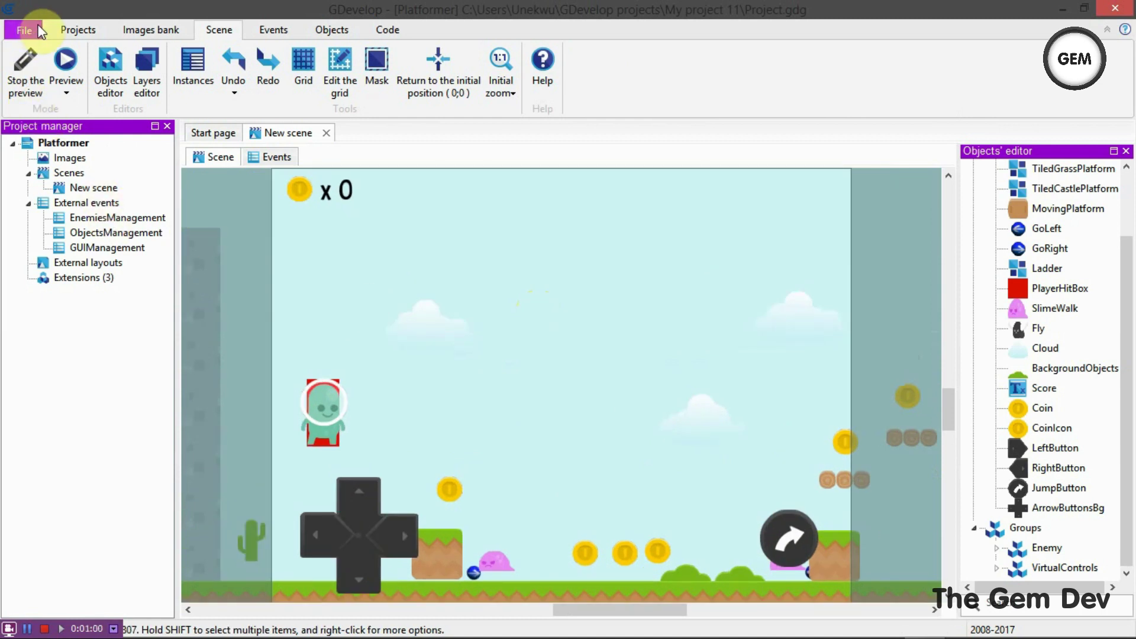
click(26, 32)
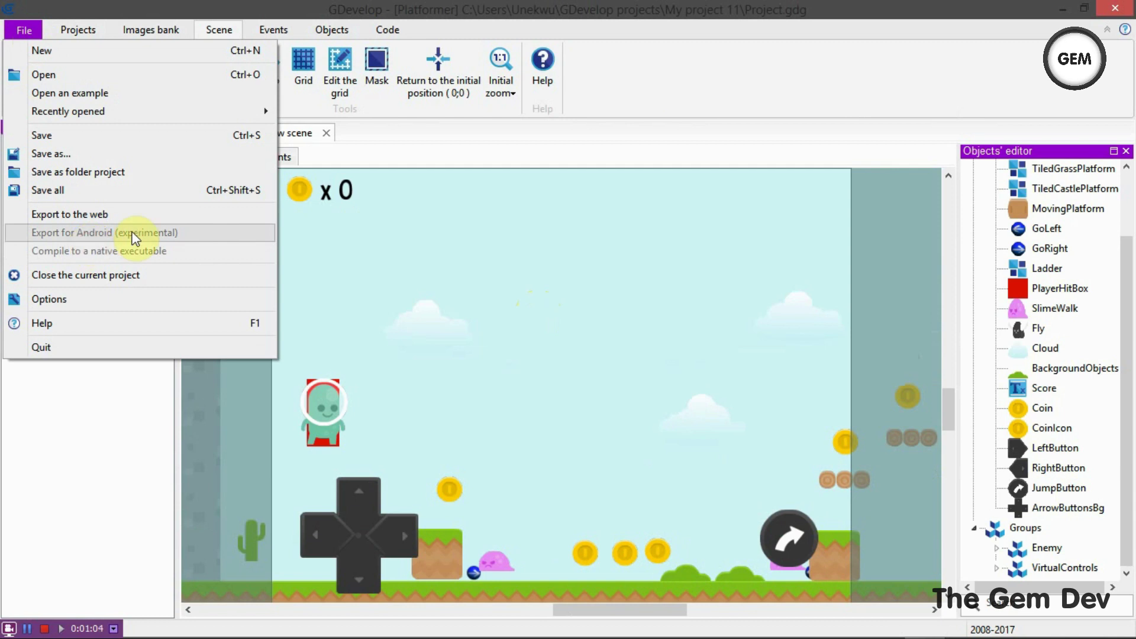
click(545, 264)
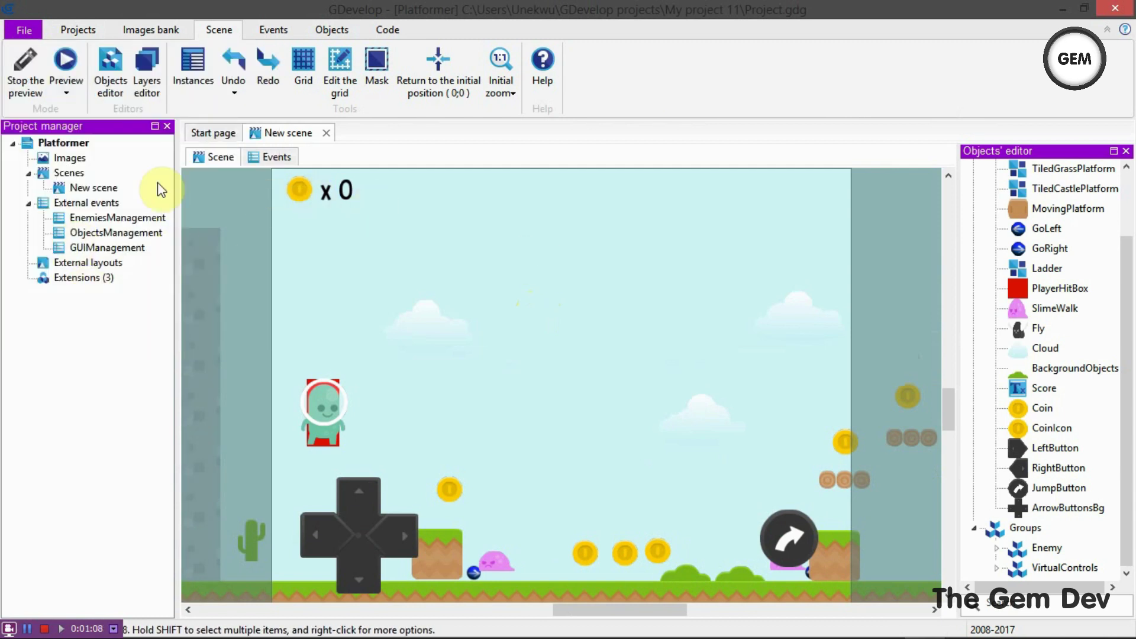
right_click(68, 143)
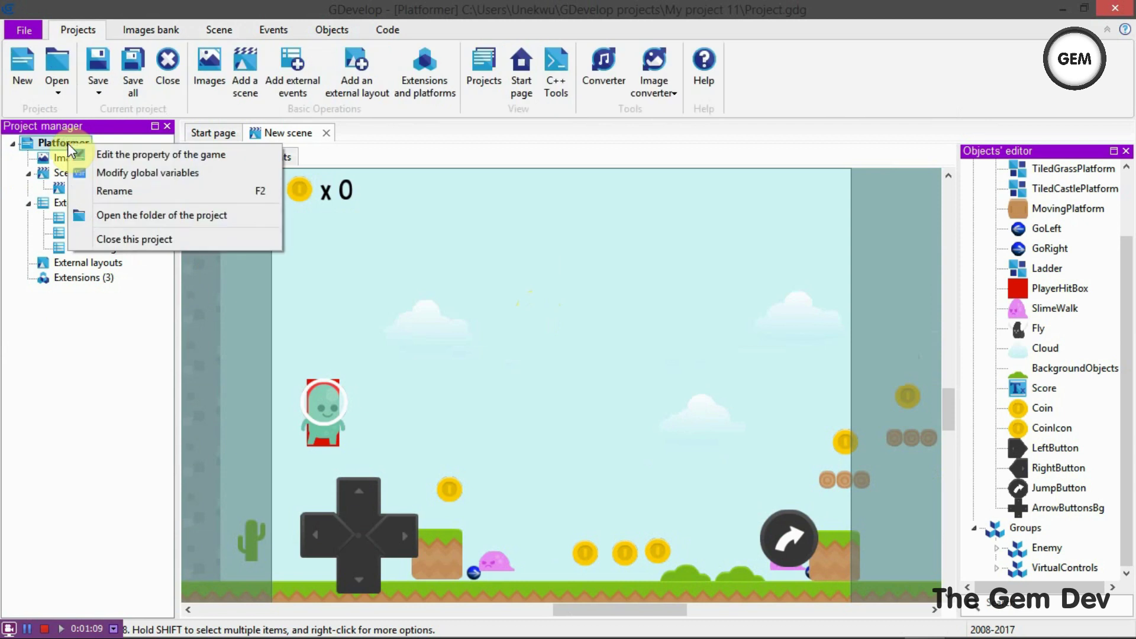
Step: Open the game's properties and set the package name to com.thegemdev.platformer1
click(90, 152)
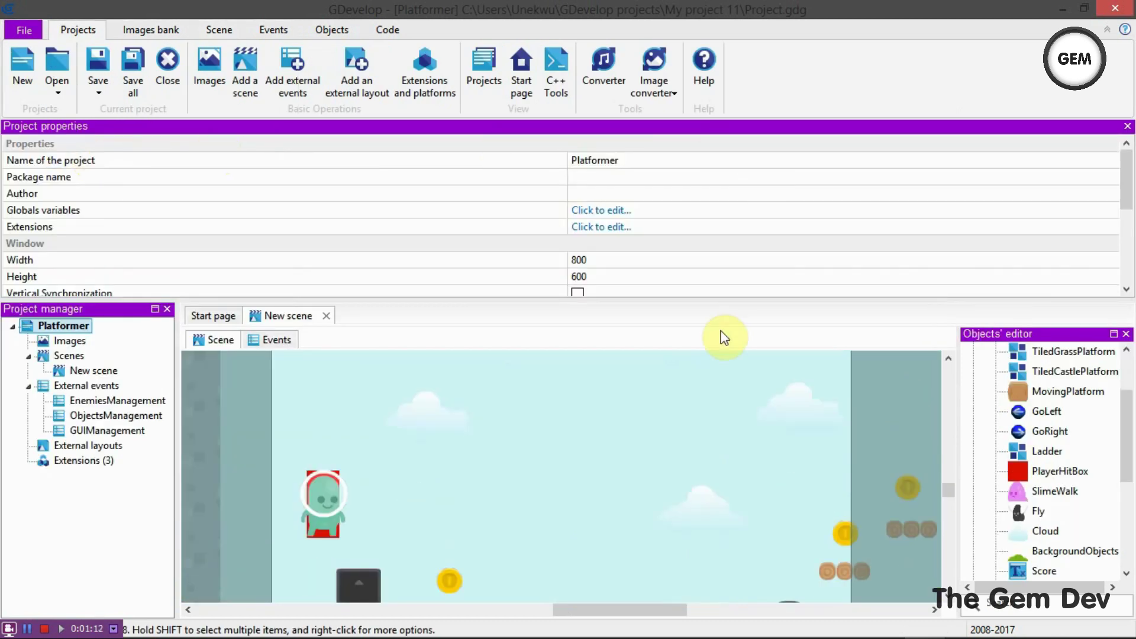
drag(606, 300, 604, 388)
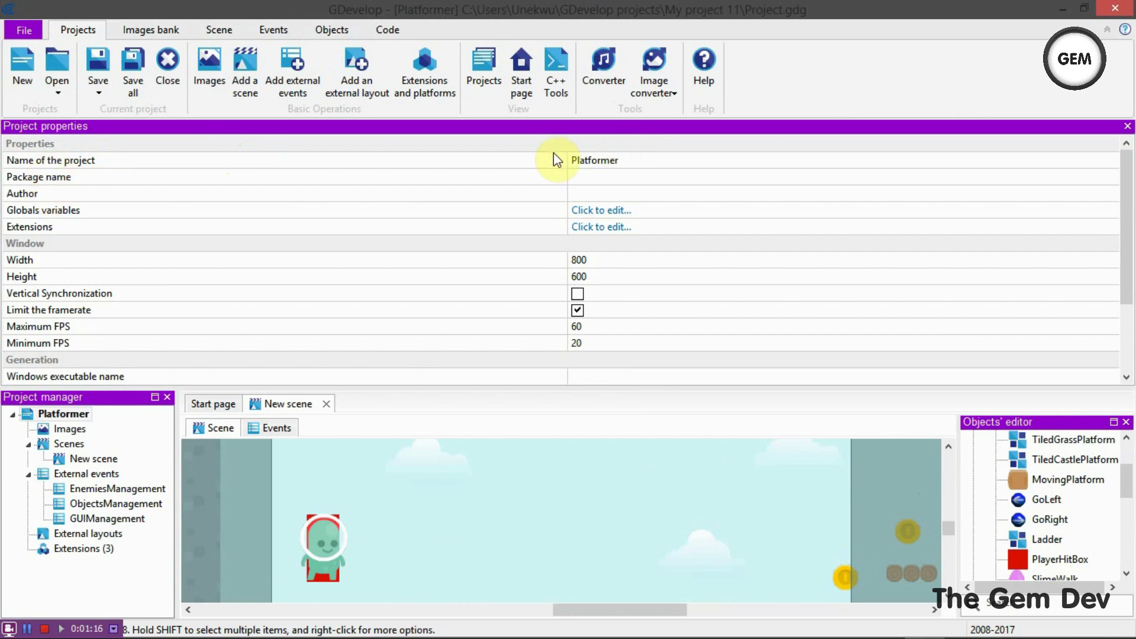
click(588, 177)
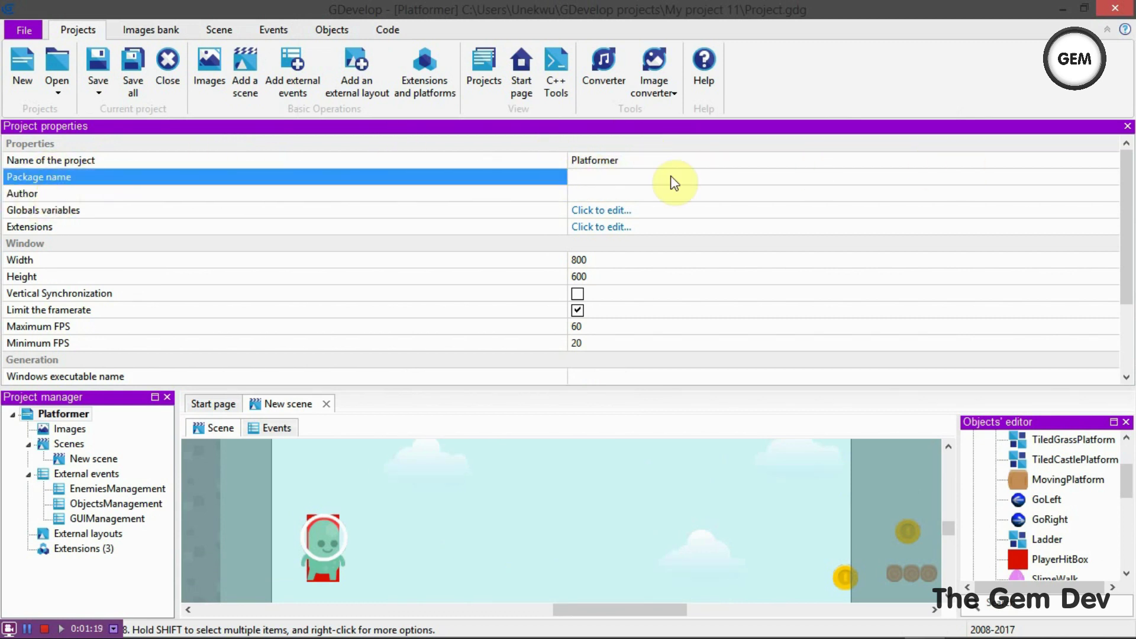
click(600, 193)
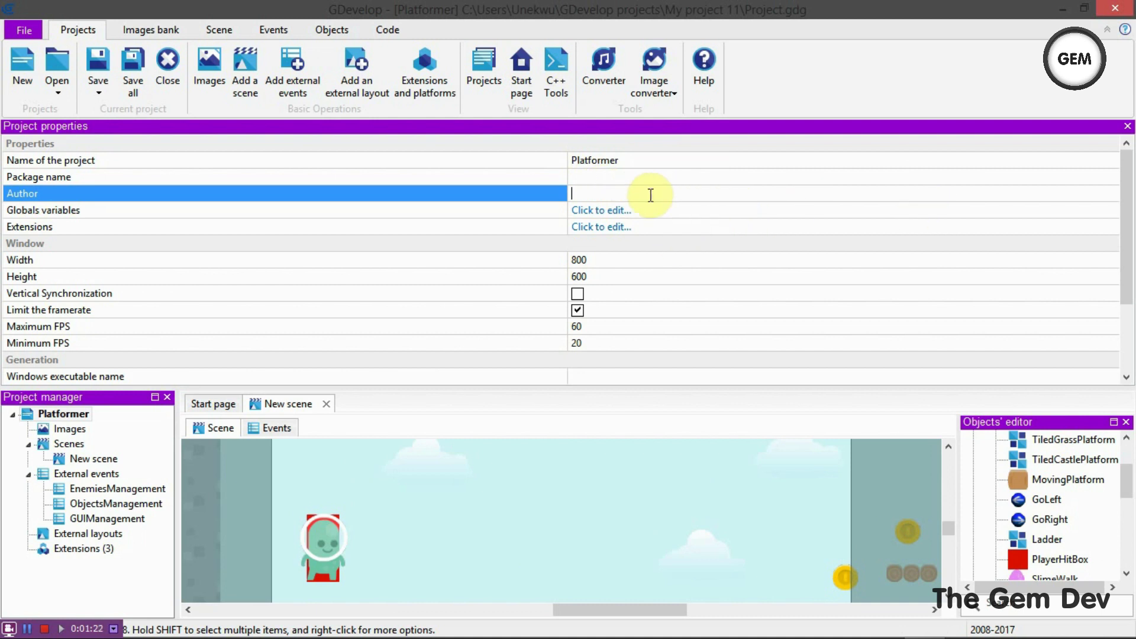
click(623, 177)
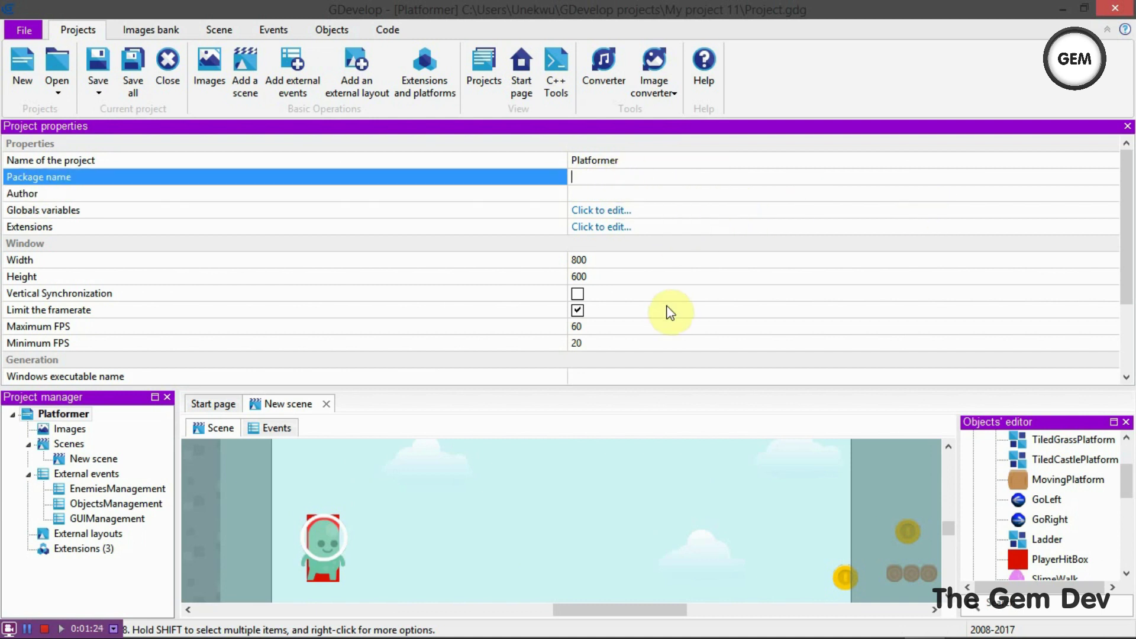
text(com.thegemdev.platformer)
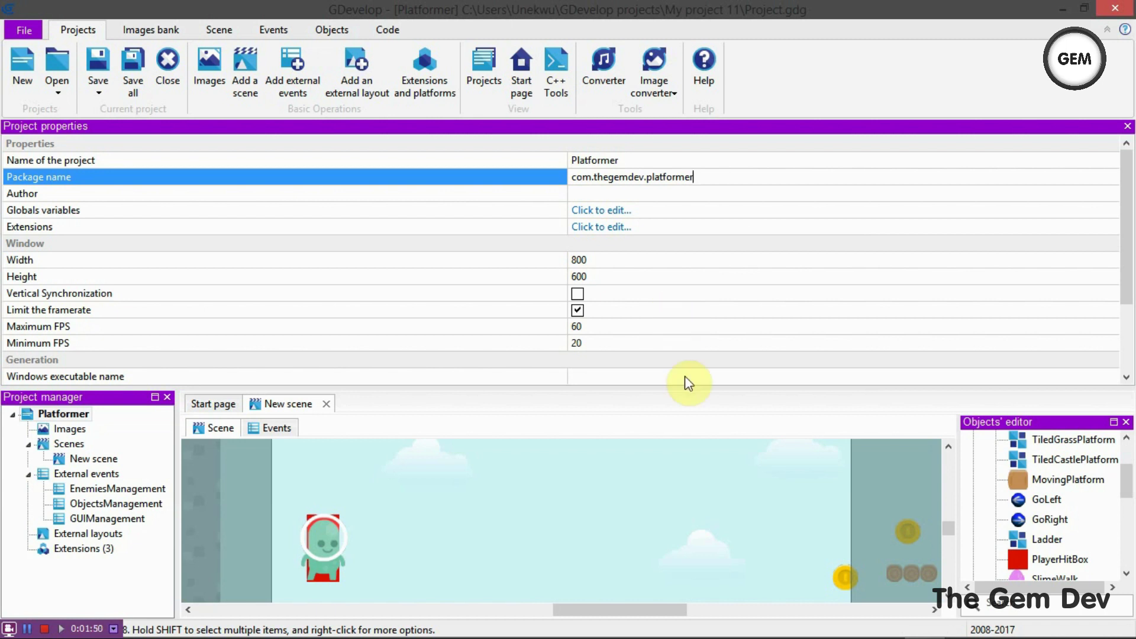
text(1)
Step: Fill in the author's name and close the Project properties panel
click(604, 196)
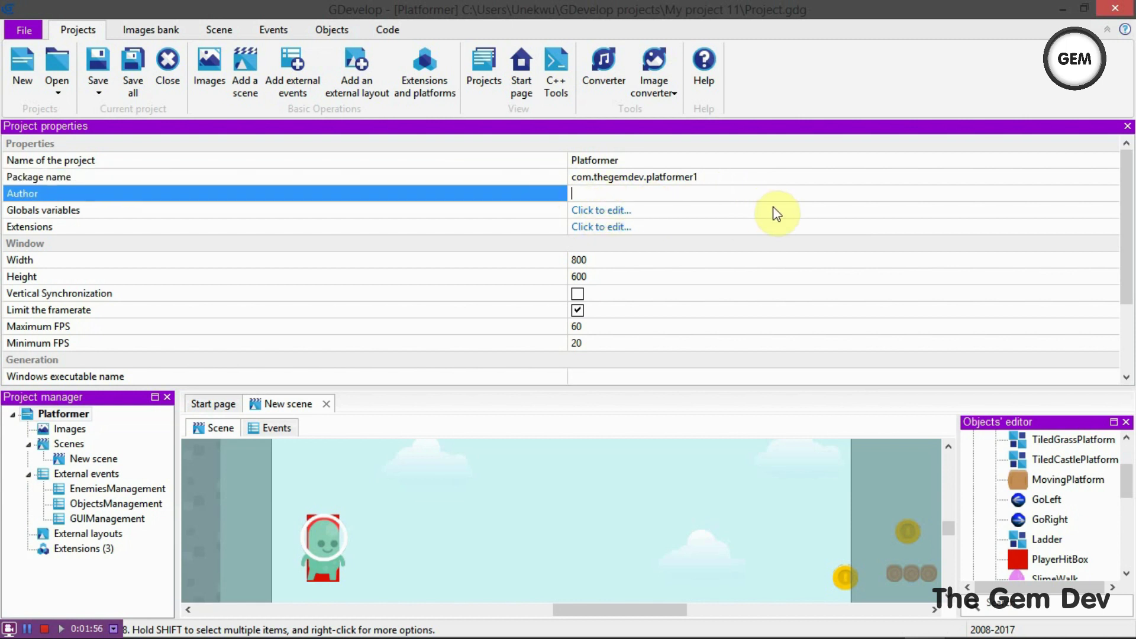
text(the gem dev)
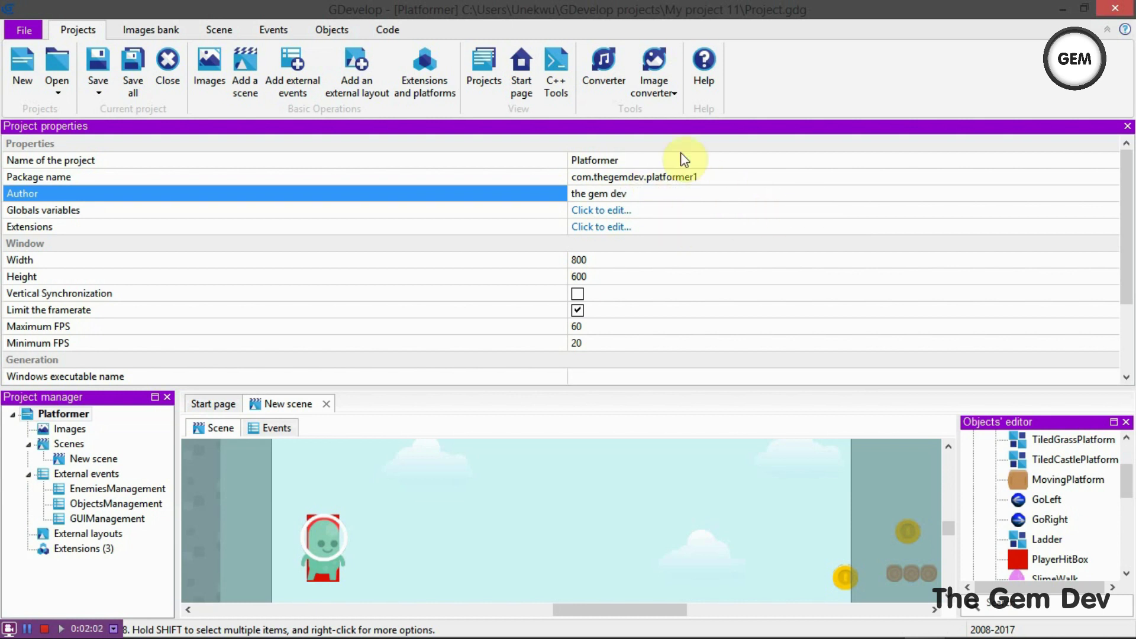
click(65, 177)
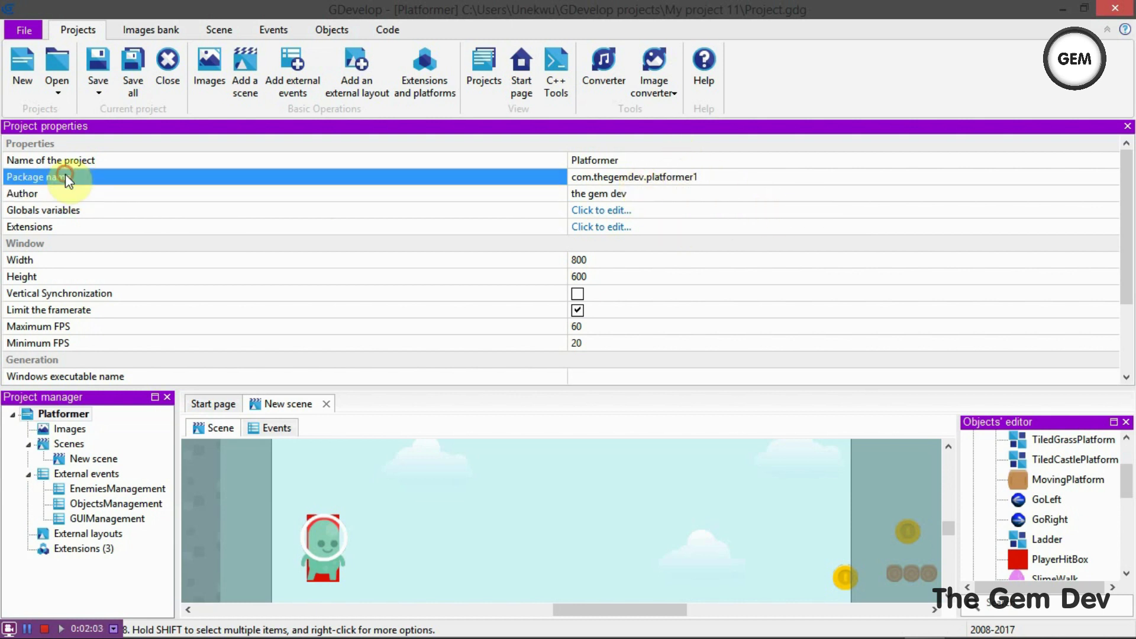
click(115, 193)
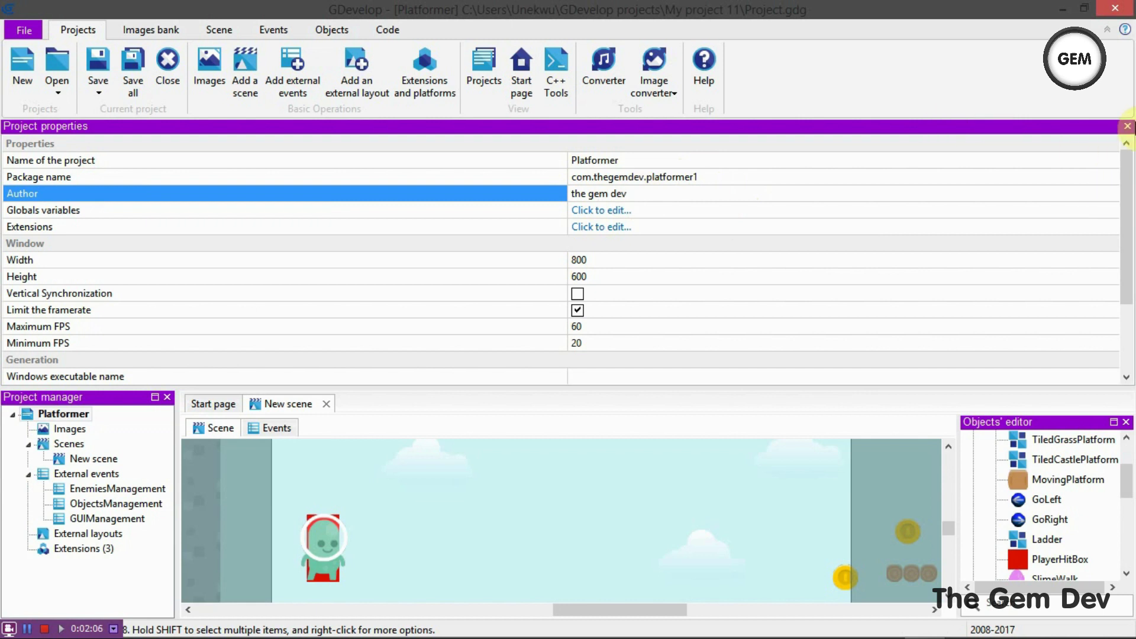
click(1128, 126)
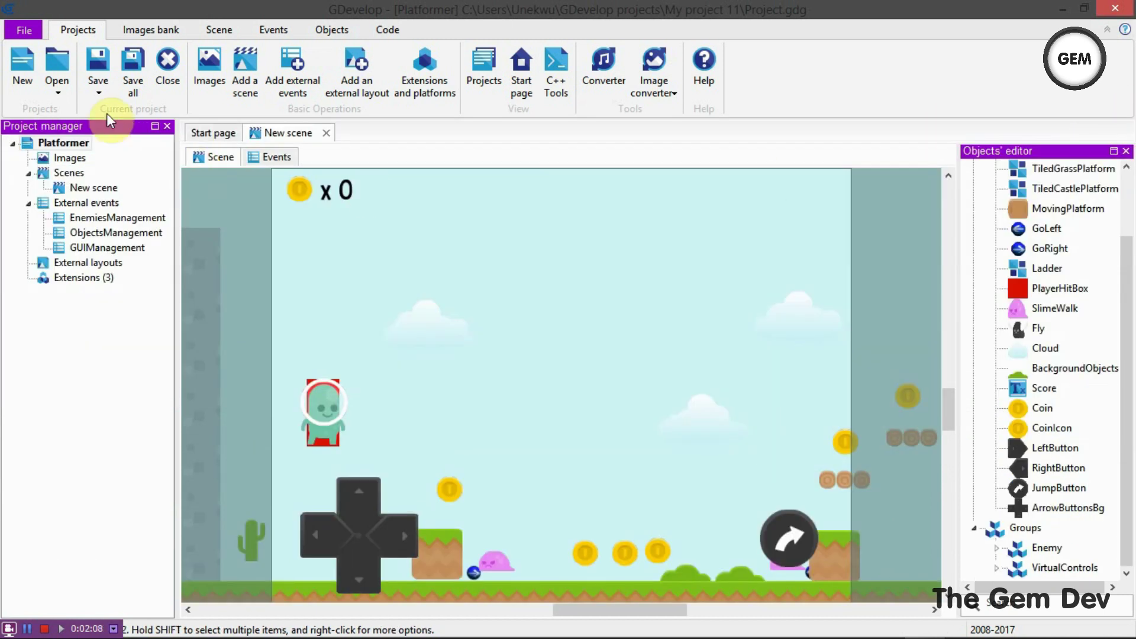
Step: Export the game using Export to iOS or Android with Cordova (Intel XDK)
click(24, 29)
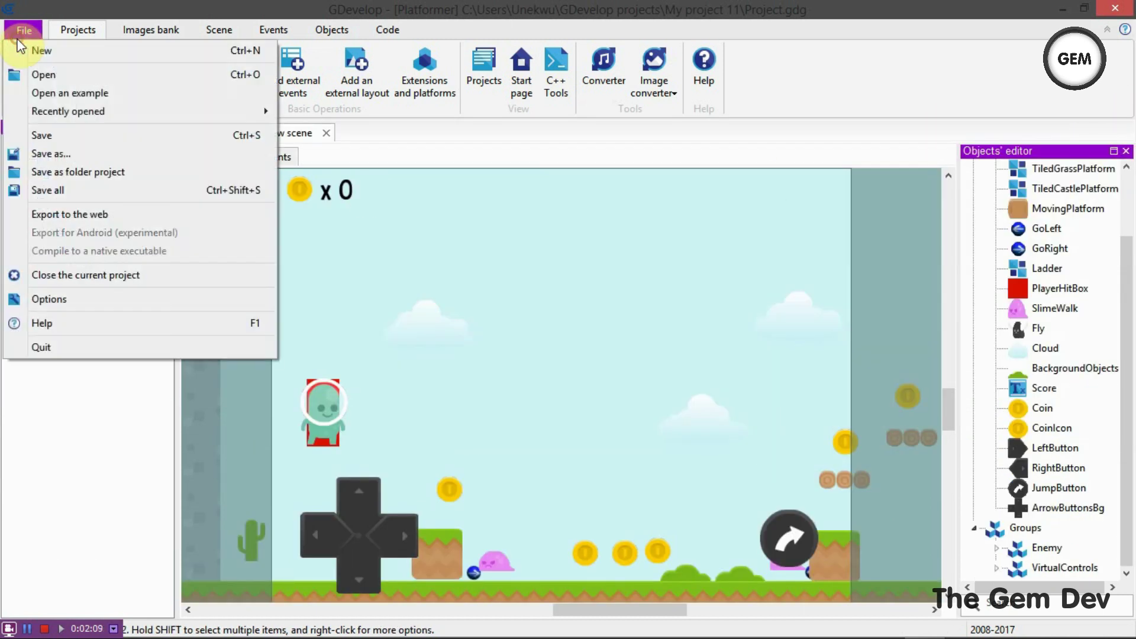
click(74, 215)
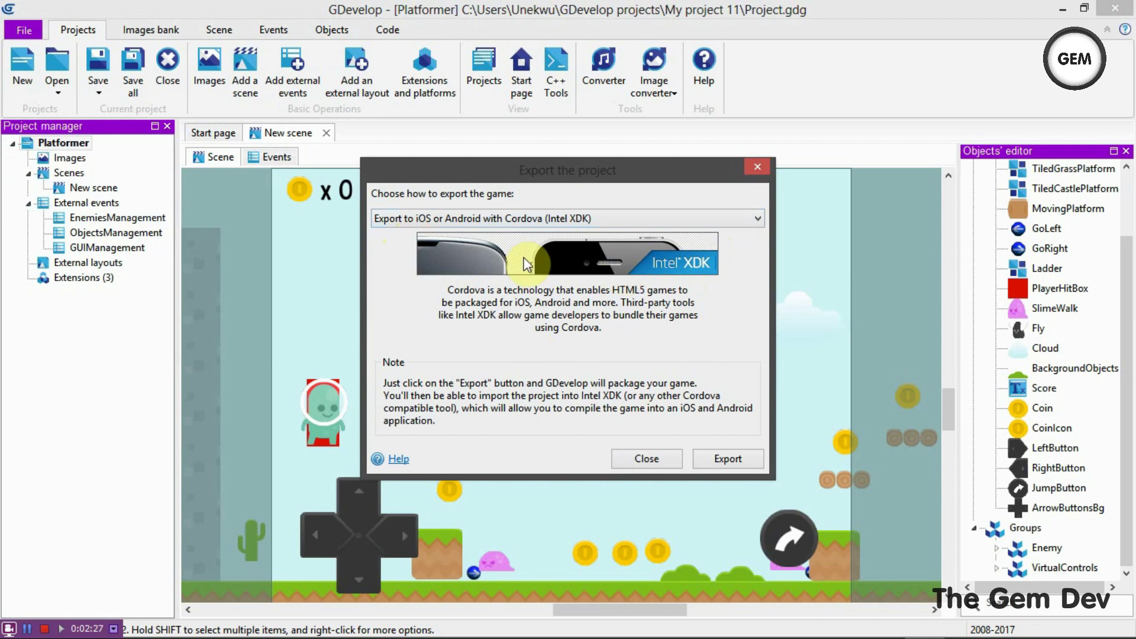
click(721, 457)
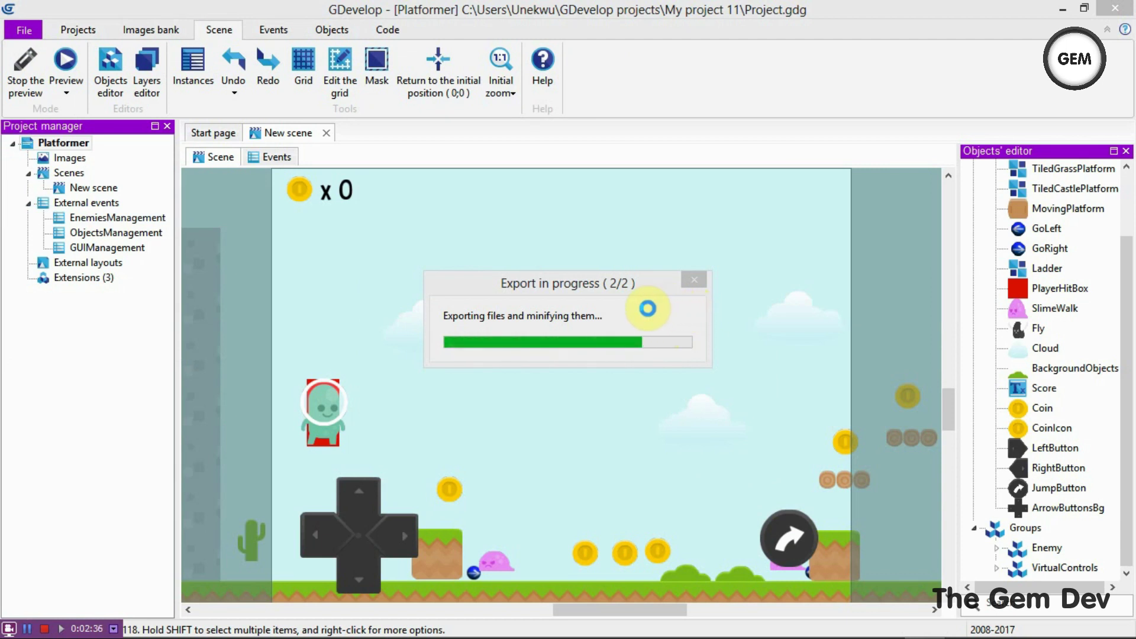
mouse_move(183, 601)
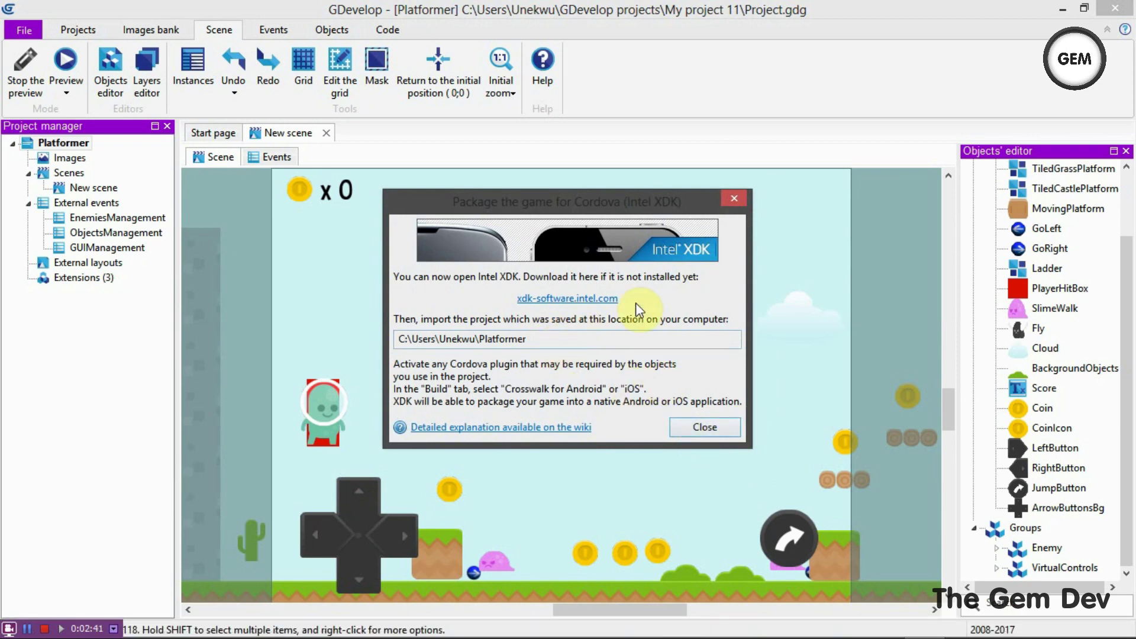
Step: Visit the Intel XDK download site, then close it and minimize Chrome to return to GDevelop
click(608, 299)
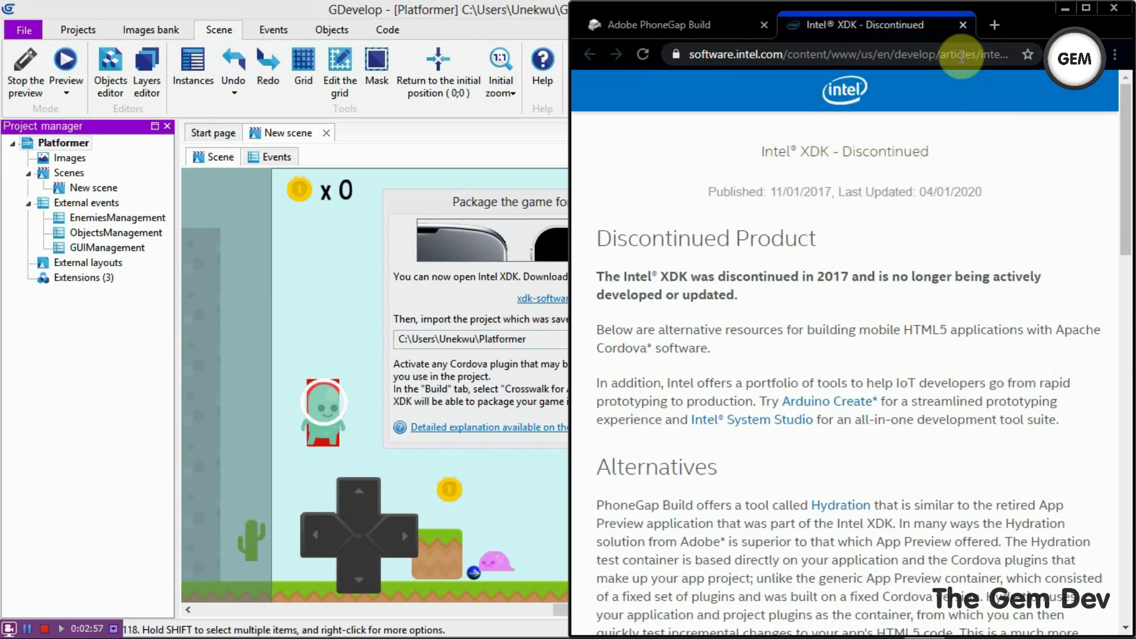
click(964, 25)
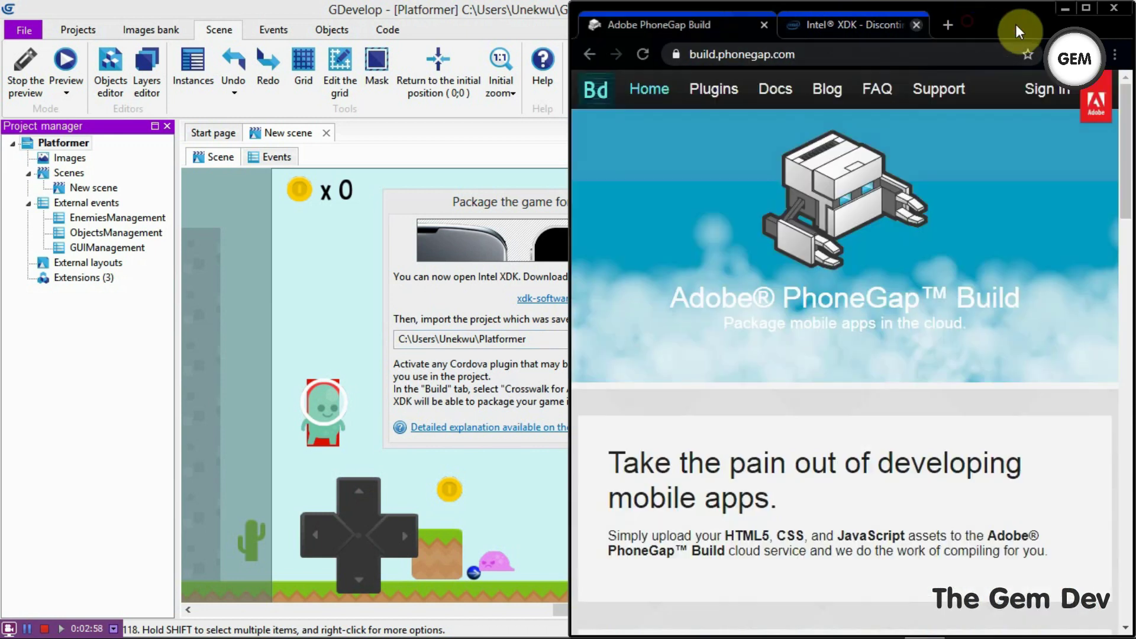
click(1068, 5)
Step: Check the Platformer folder in the saved path and close the Cordova package dialog
double_click(563, 338)
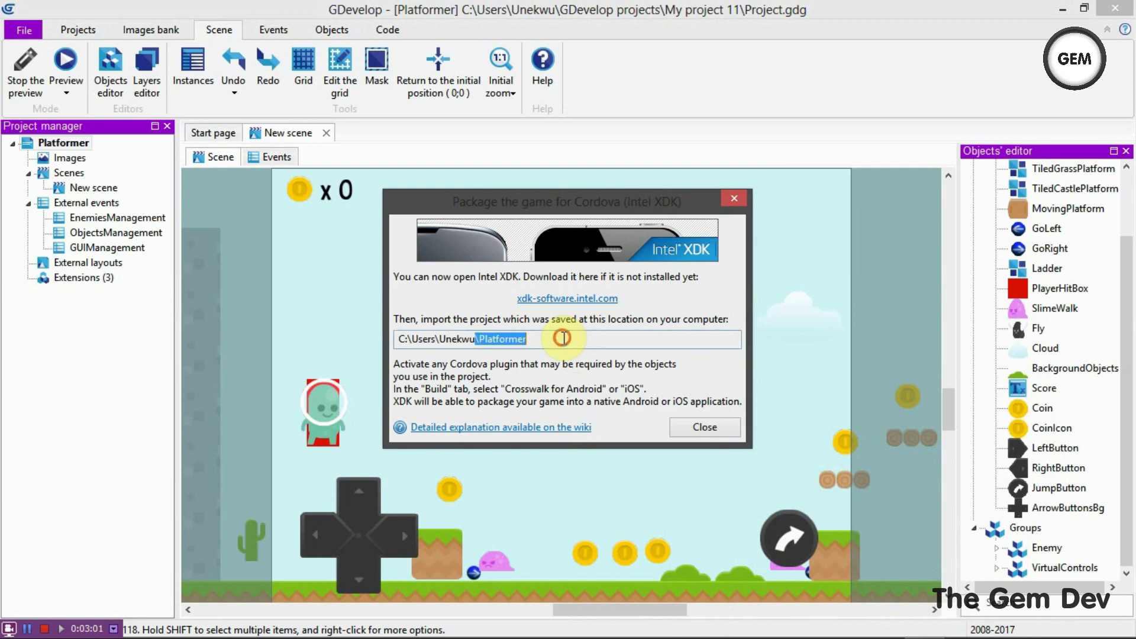
click(553, 338)
double_click(551, 339)
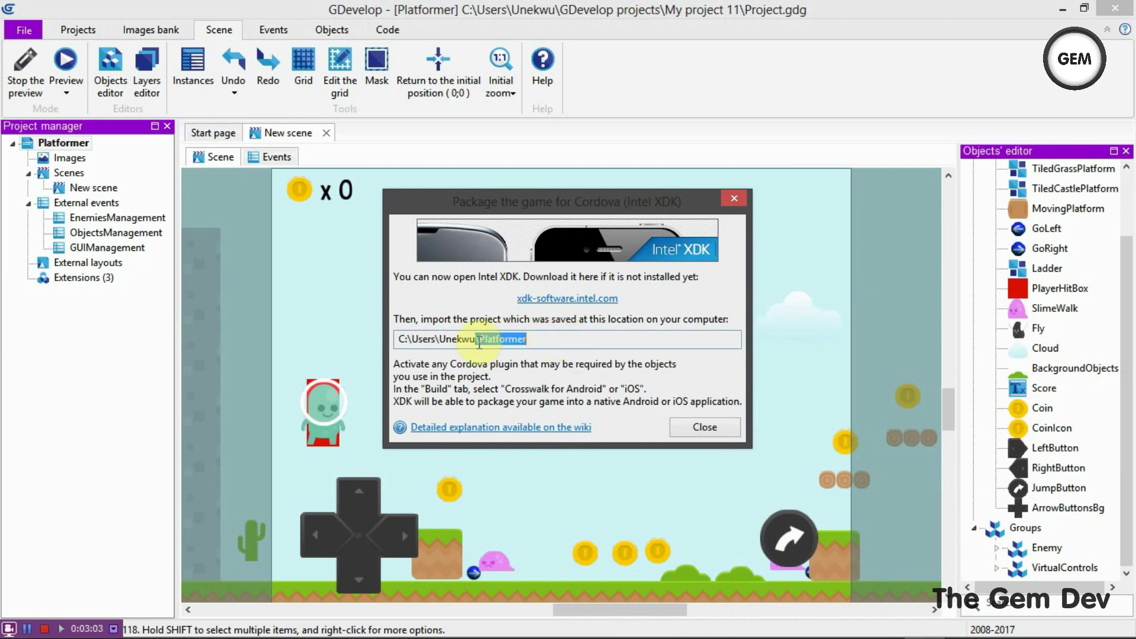
click(533, 340)
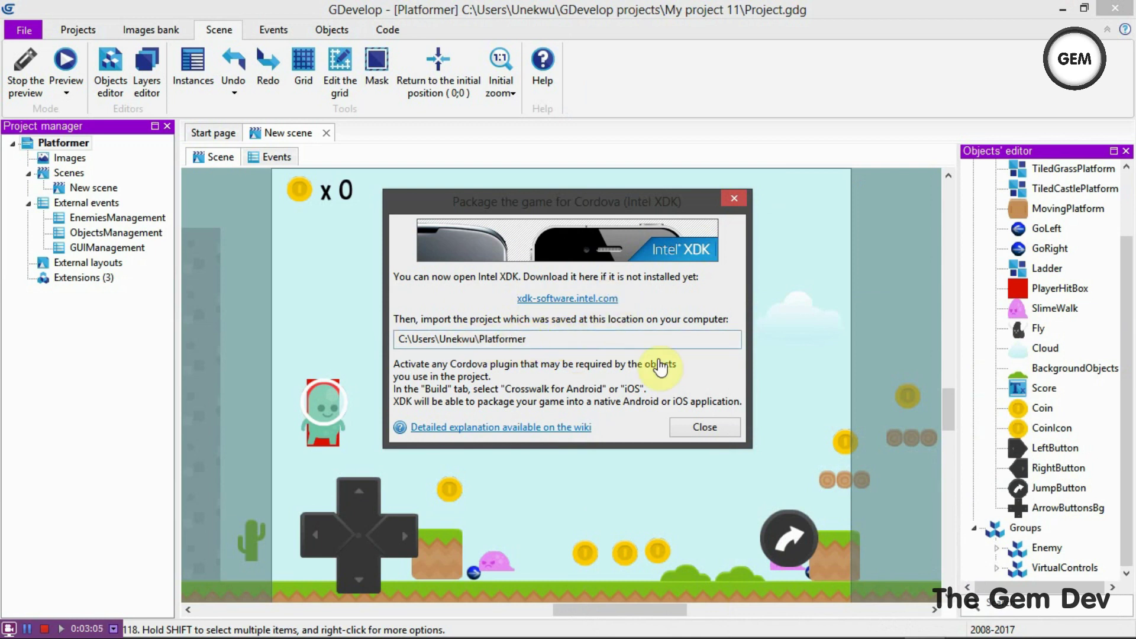
click(692, 435)
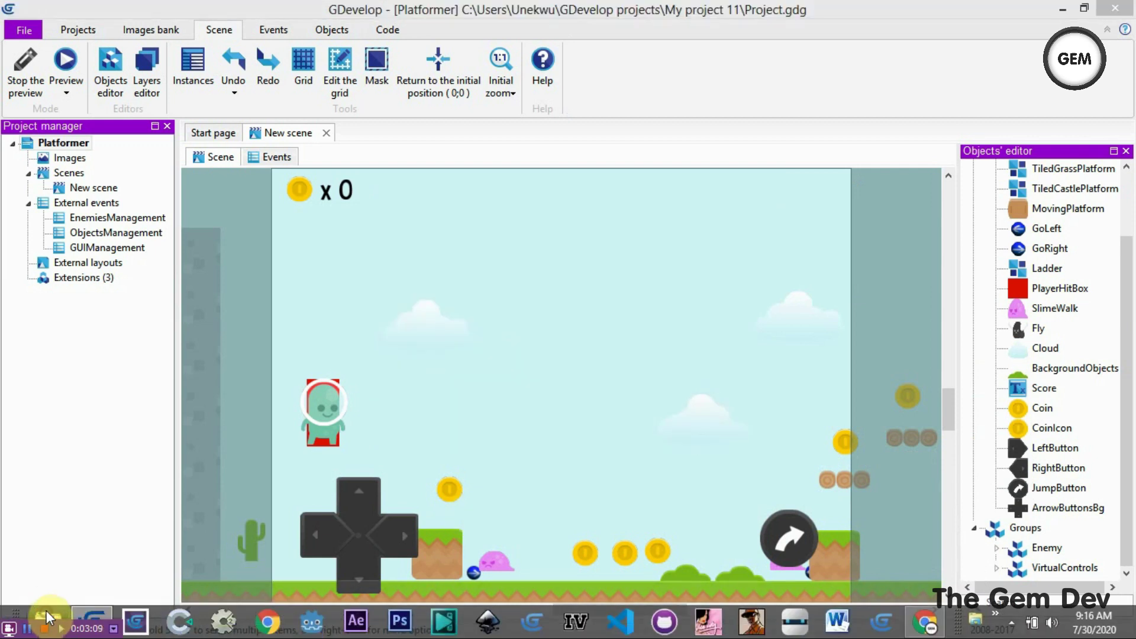
click(46, 618)
Step: Browse C: > Users > the user folder > Platformer, confirm www and config exist, then go back up
click(45, 359)
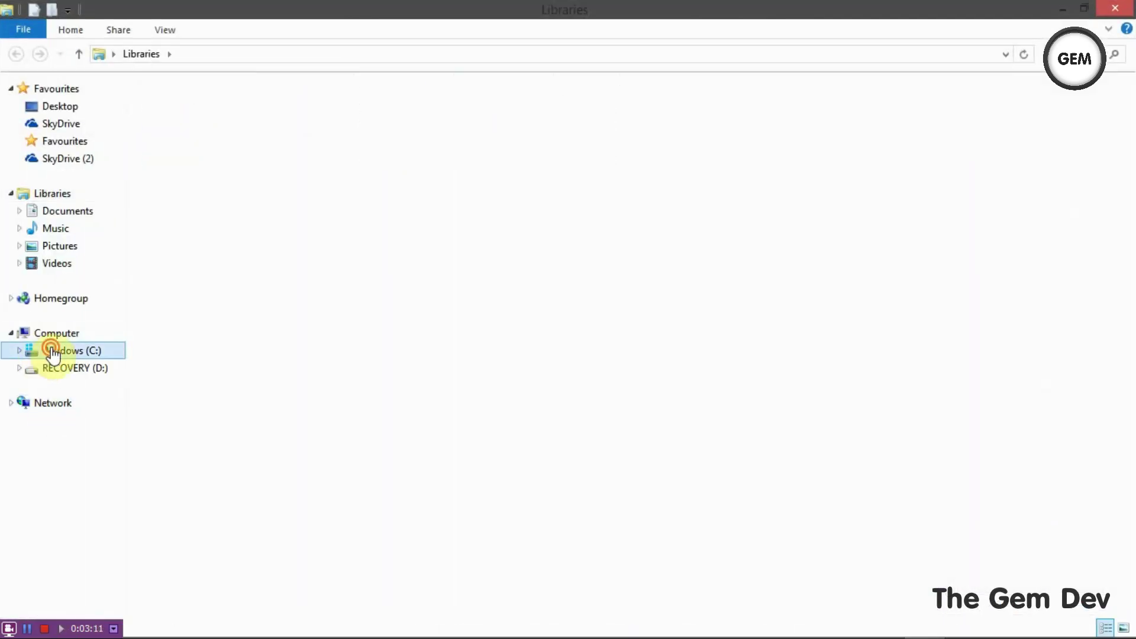
double_click(592, 122)
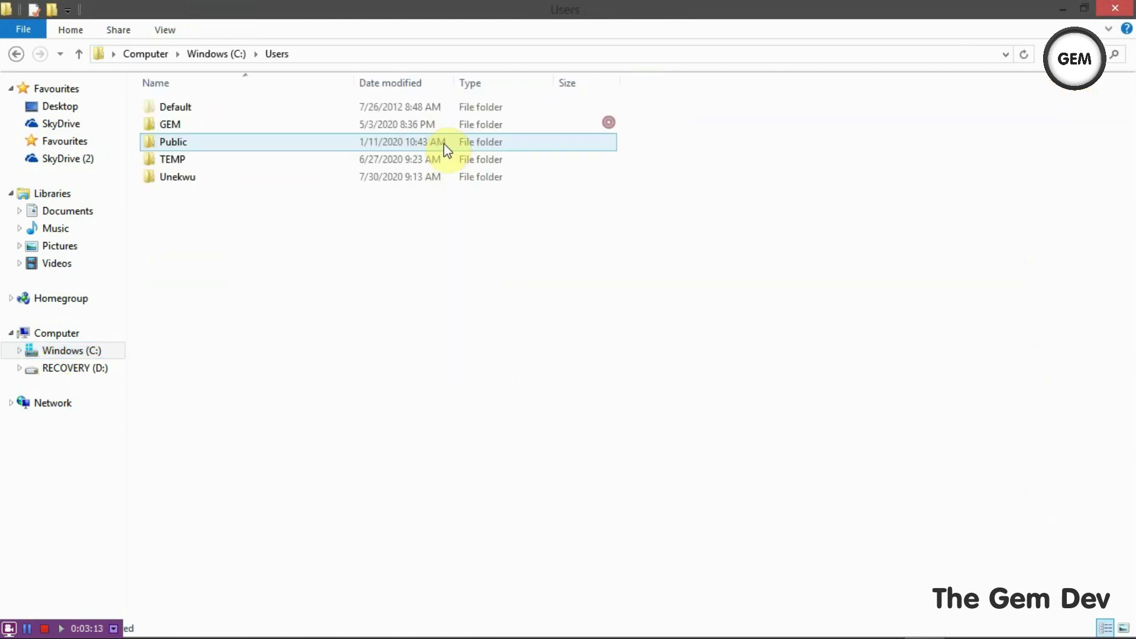
double_click(178, 177)
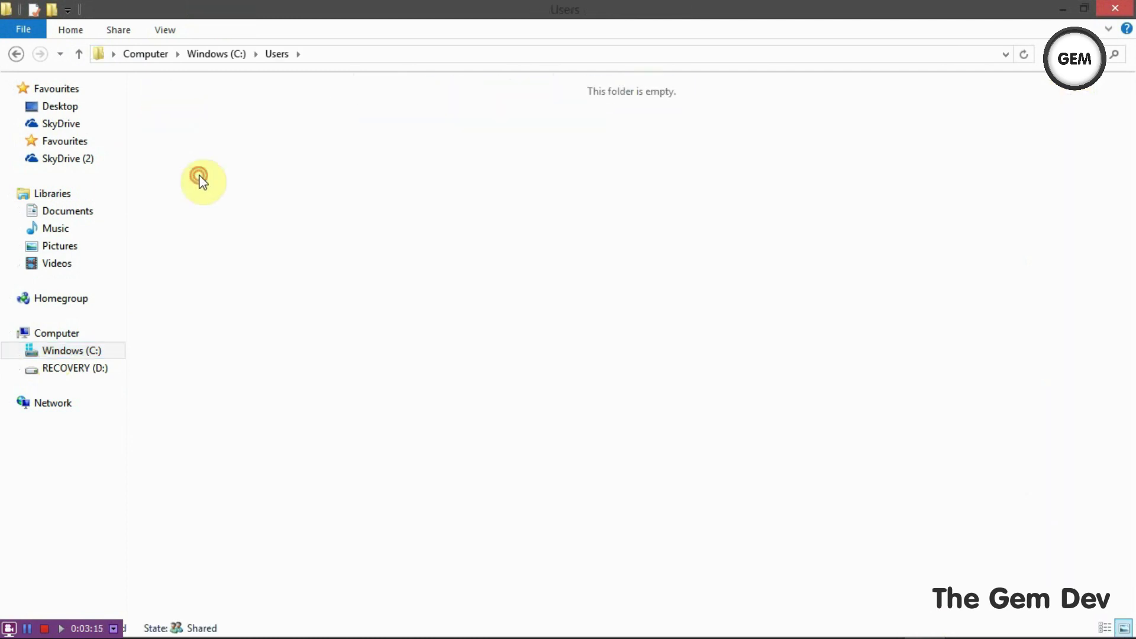
scroll(1132, 243, down, 1)
scroll(1131, 243, up, 1)
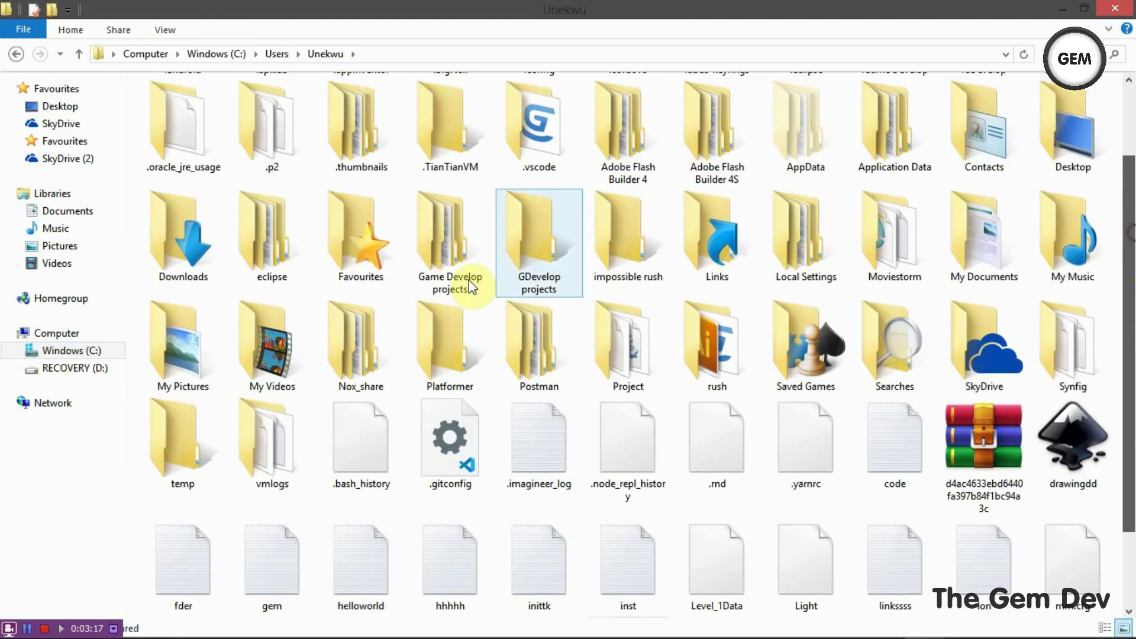
double_click(462, 346)
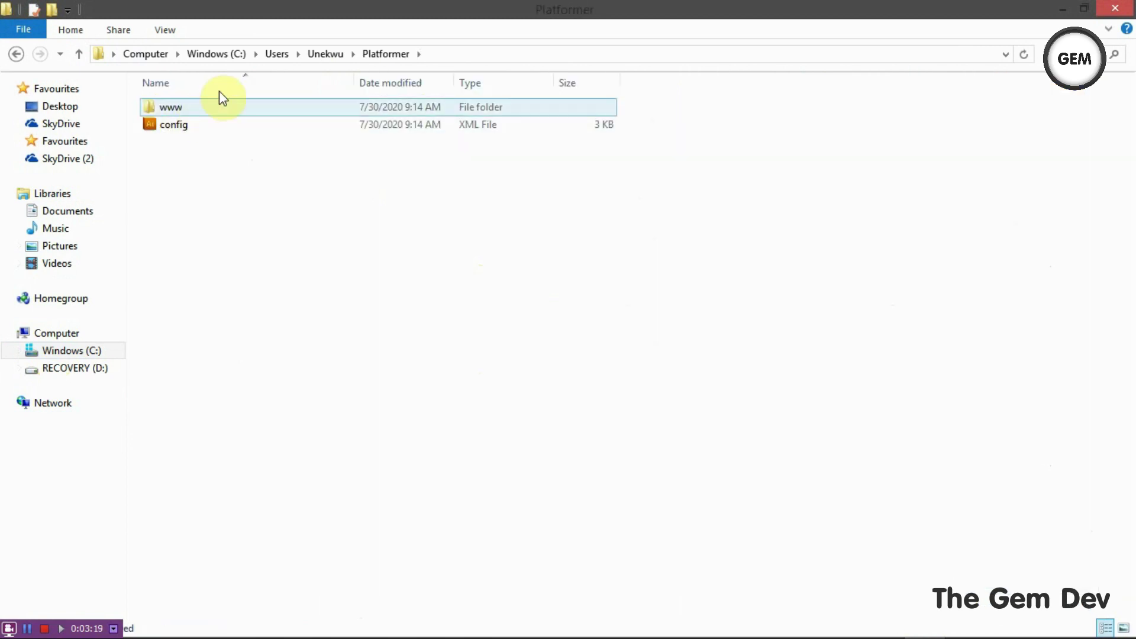
drag(406, 8, 1133, 178)
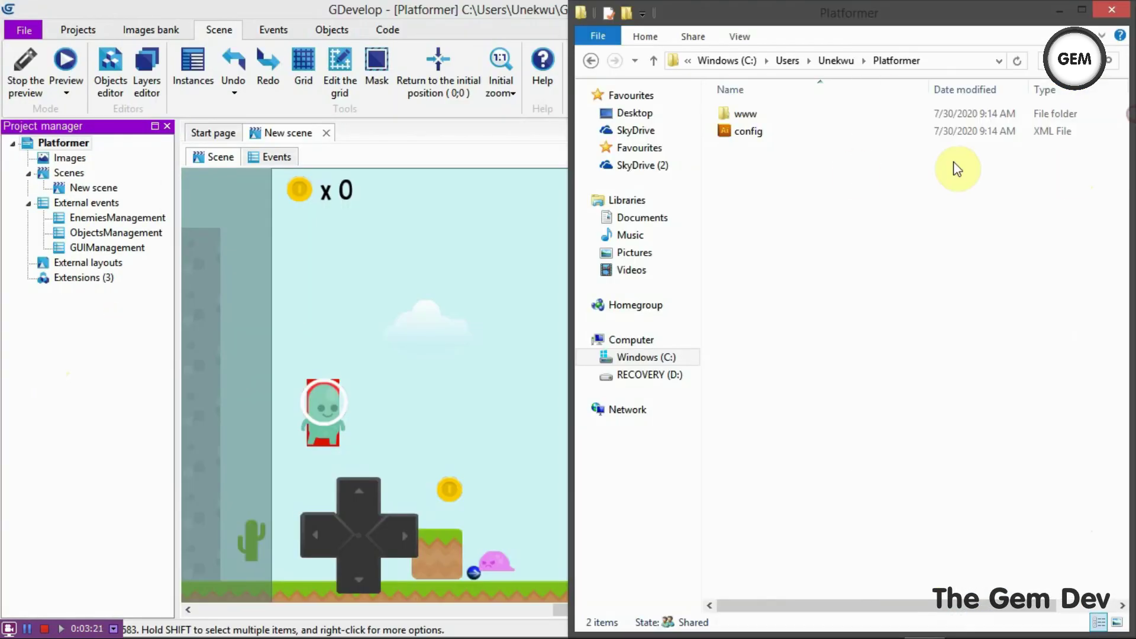
click(836, 61)
double_click(914, 13)
Step: Arrange File Explorer beside the PhoneGap Build browser, then maximize it again
double_click(734, 144)
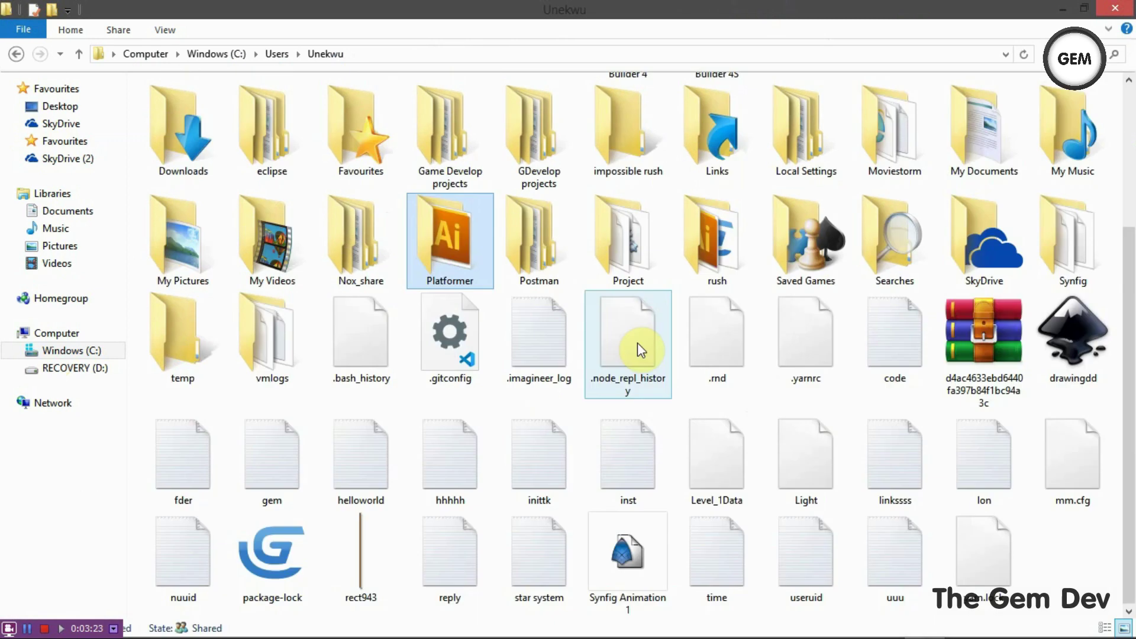
right_click(438, 247)
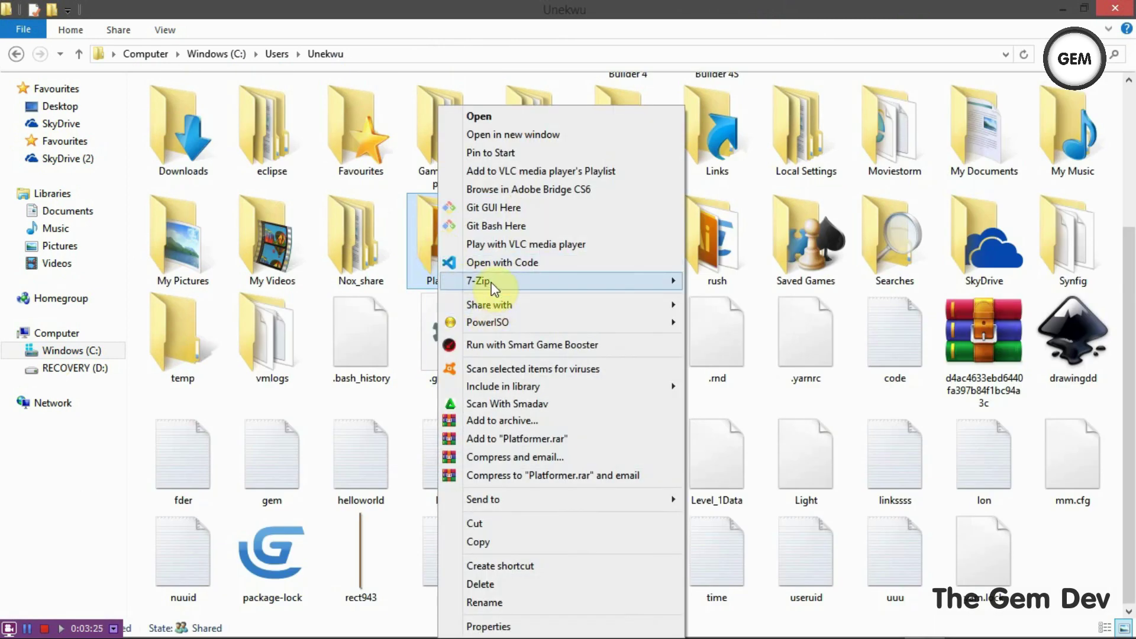
click(642, 5)
drag(641, 9, 1, 119)
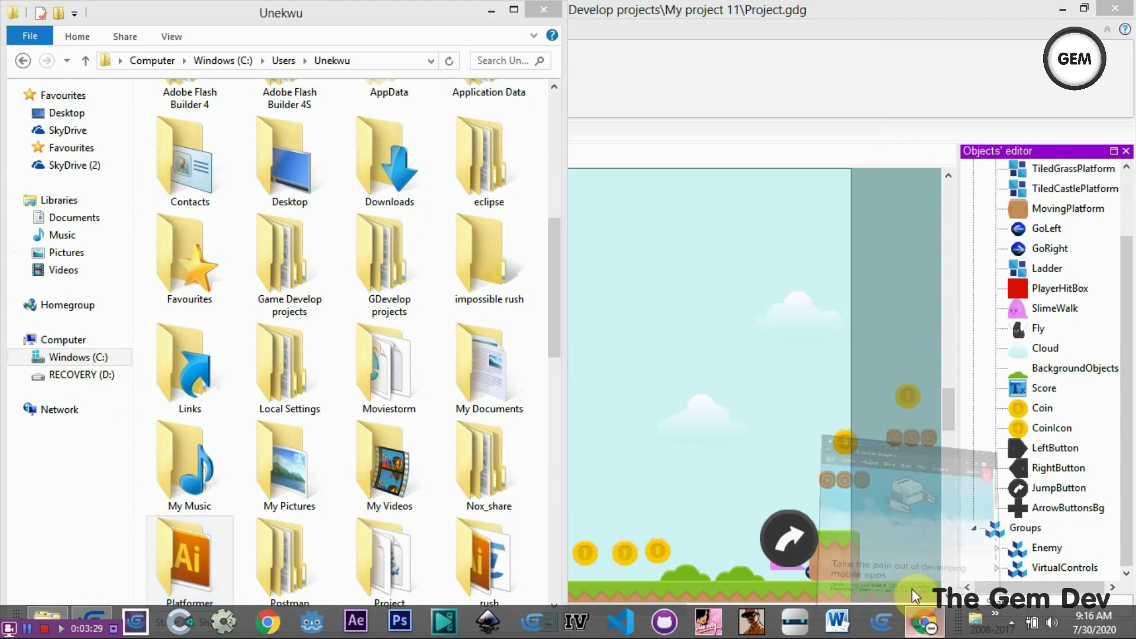
click(919, 628)
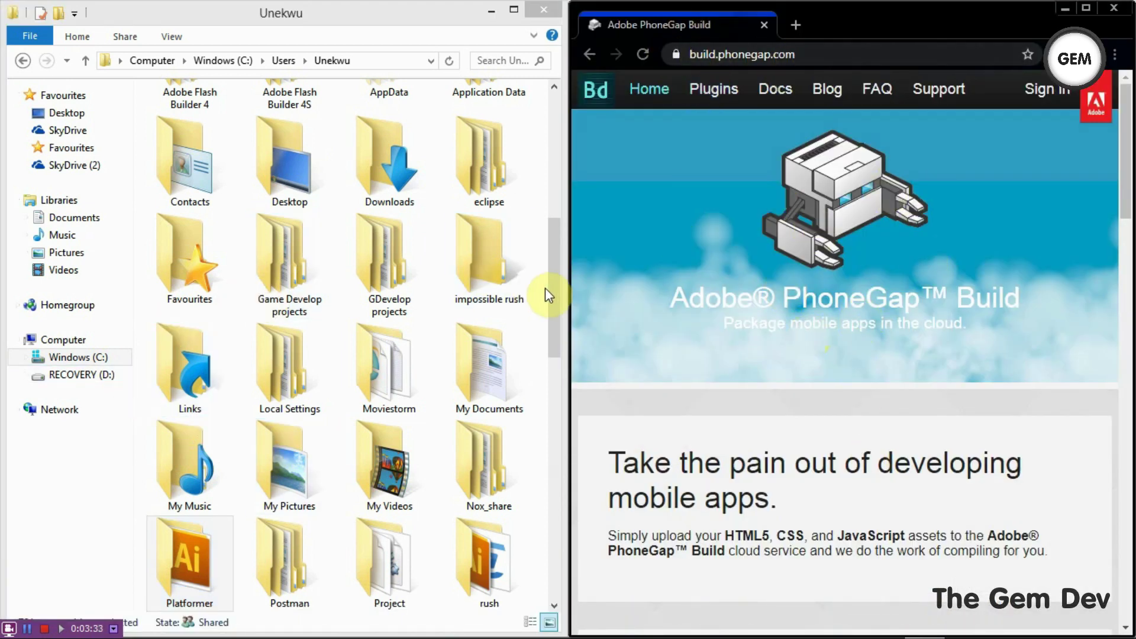
drag(545, 287, 556, 267)
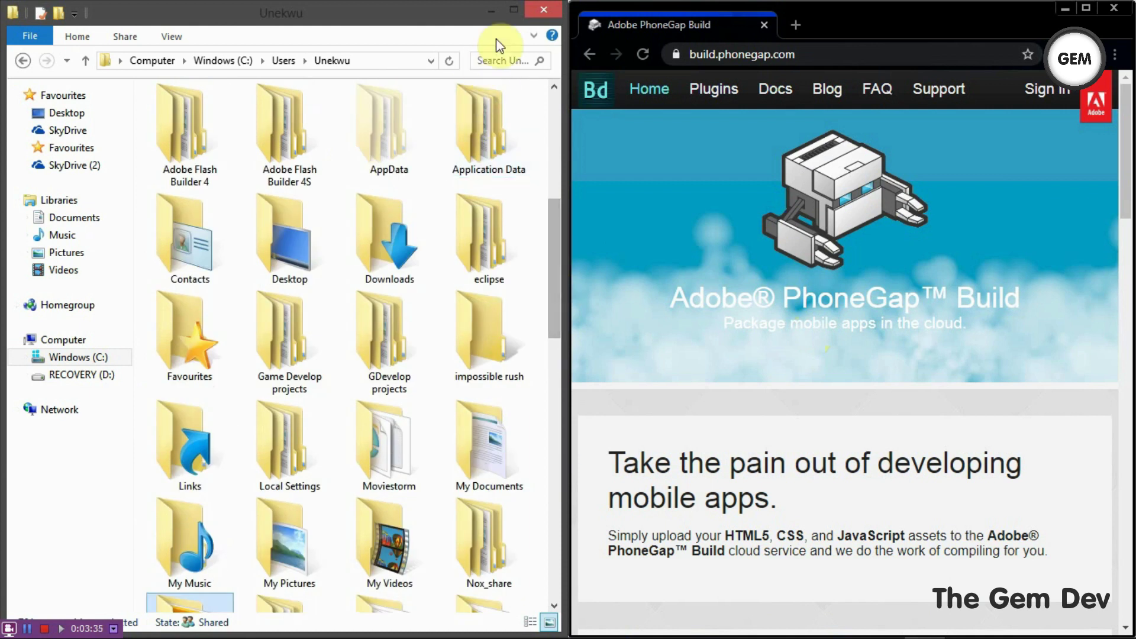
click(514, 9)
Step: Compress the Platformer folder into a Platformer zip archive with 7-Zip's Add to archive
right_click(456, 253)
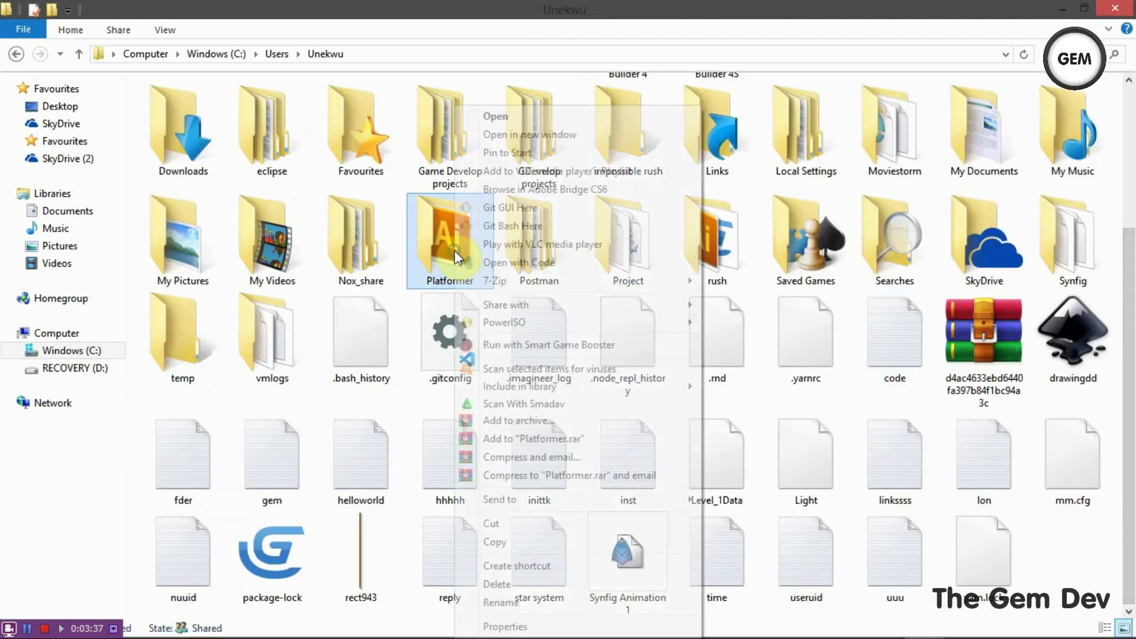
mouse_move(521, 289)
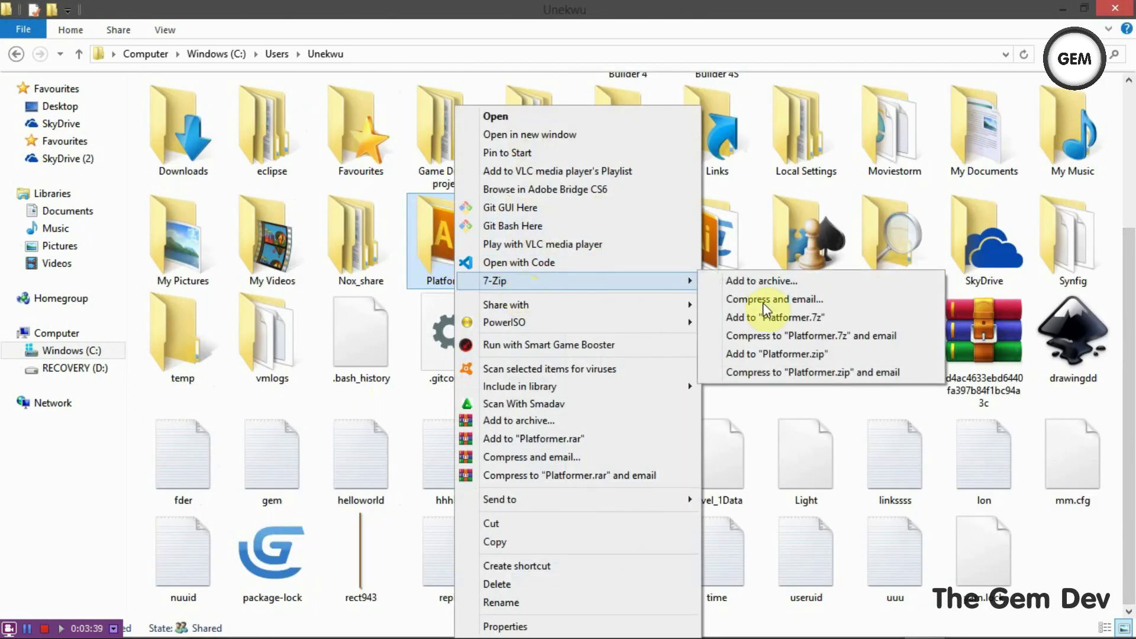
click(791, 284)
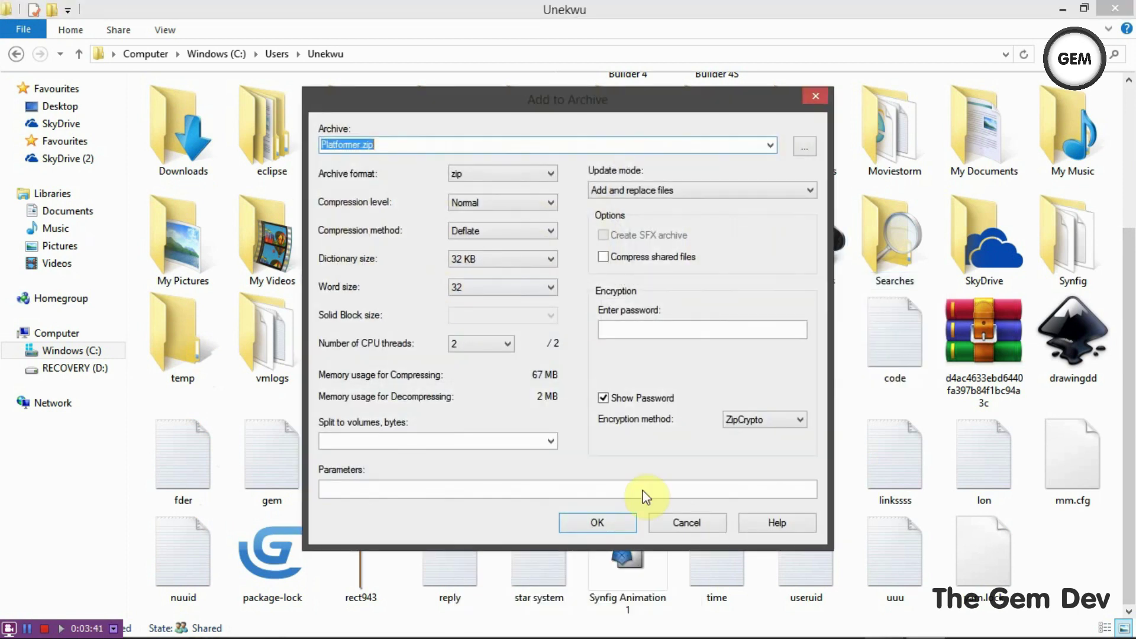
click(588, 519)
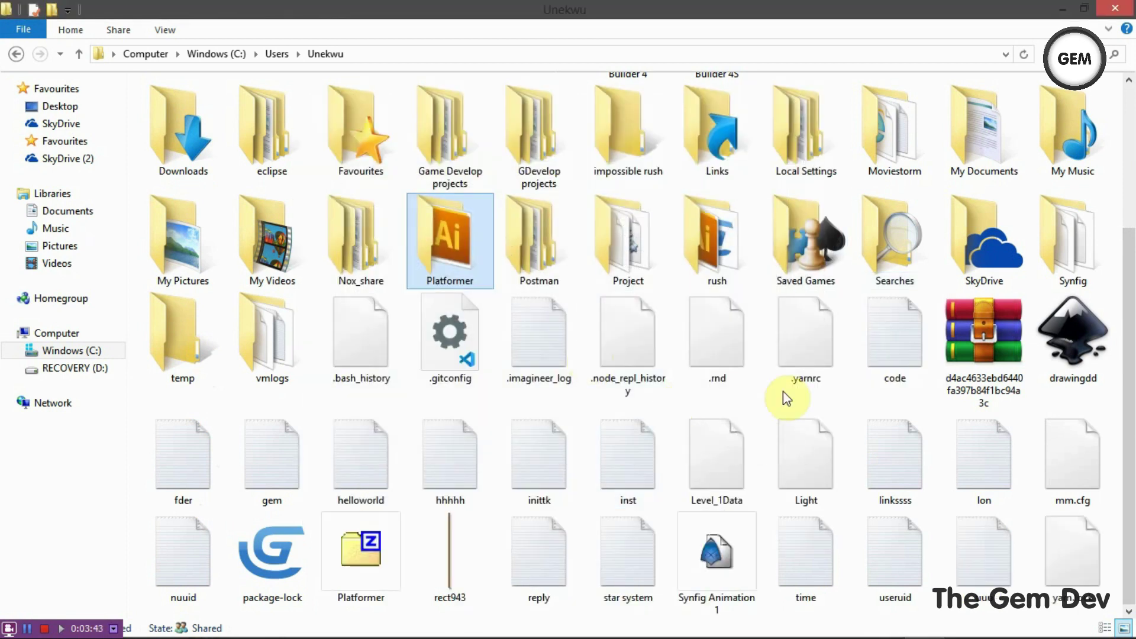
Step: Select Platformer.zip, maximize Chrome, and sign in to PhoneGap Build with a Google account
click(343, 566)
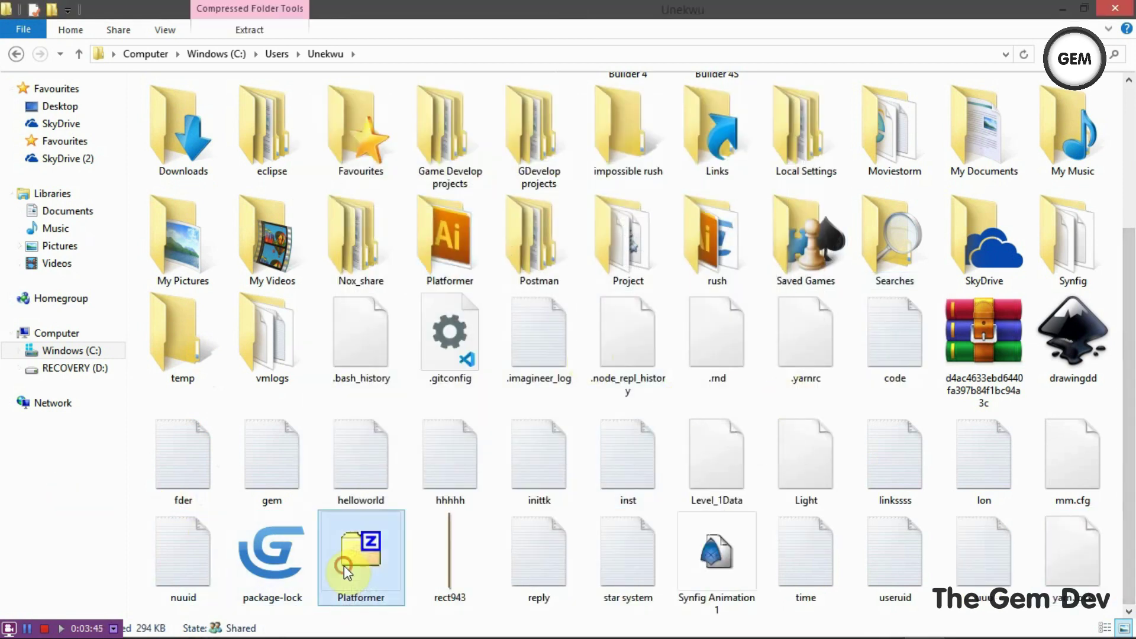
double_click(215, 11)
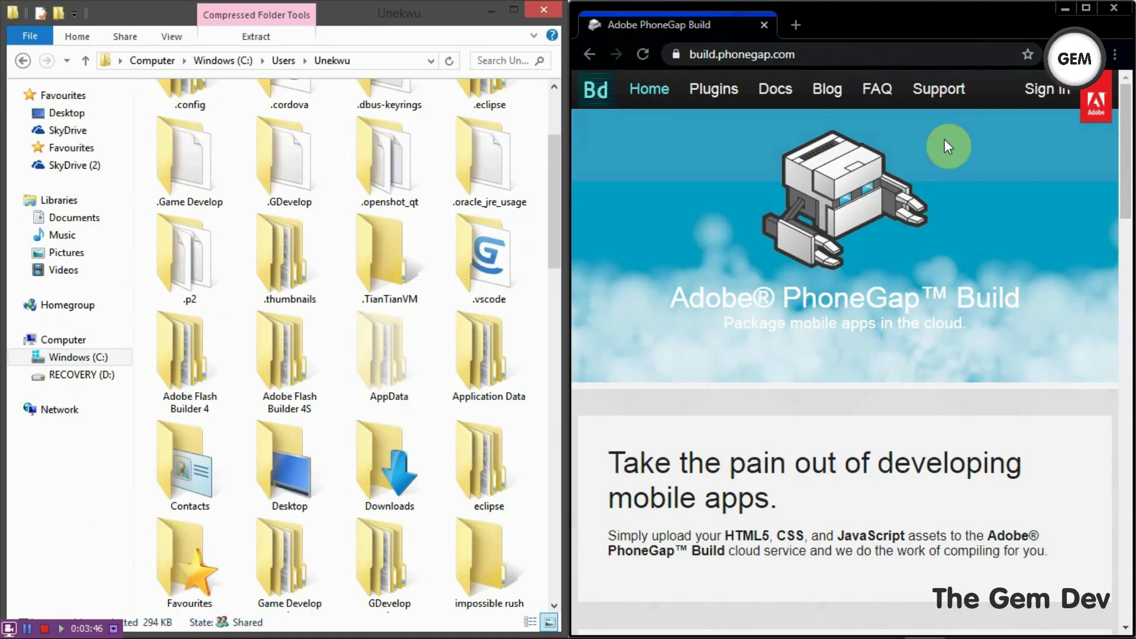
click(1089, 11)
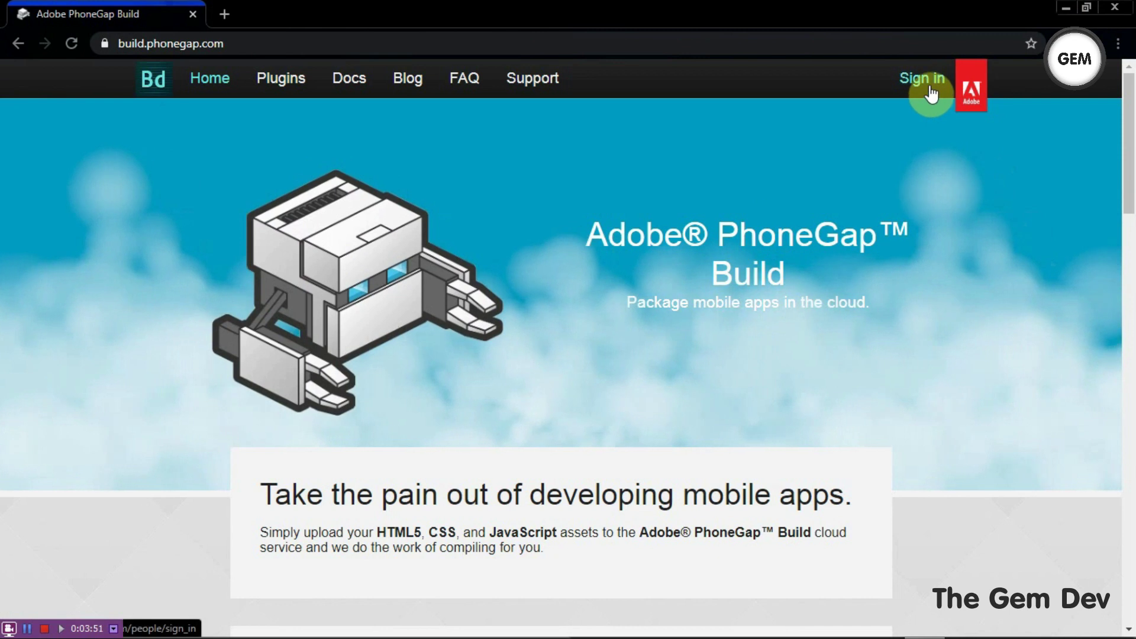
click(929, 86)
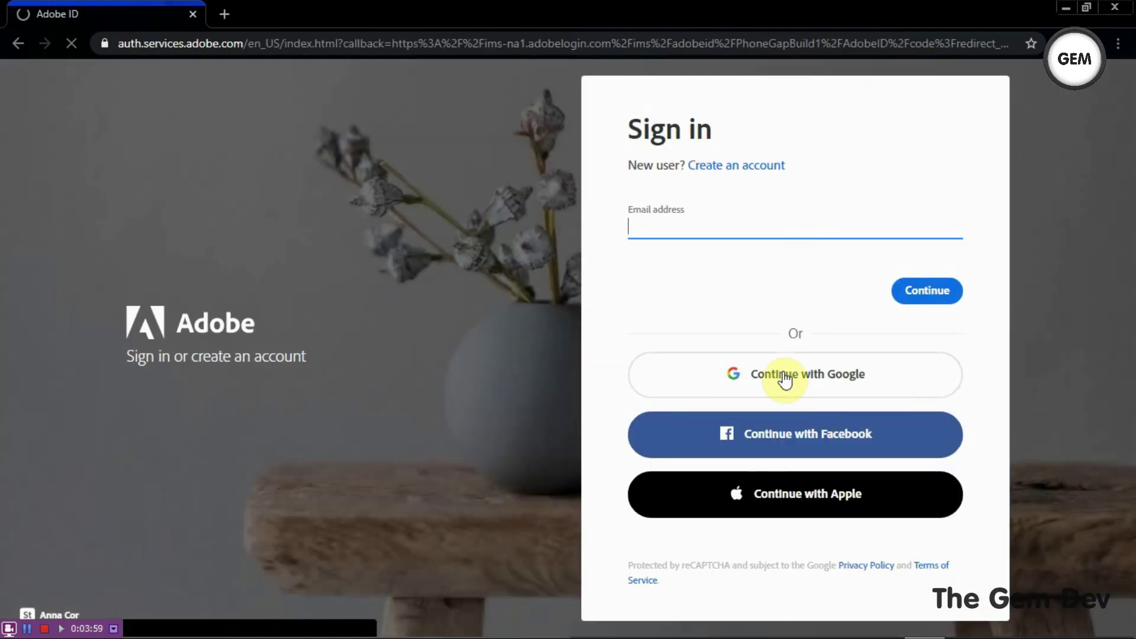
click(785, 379)
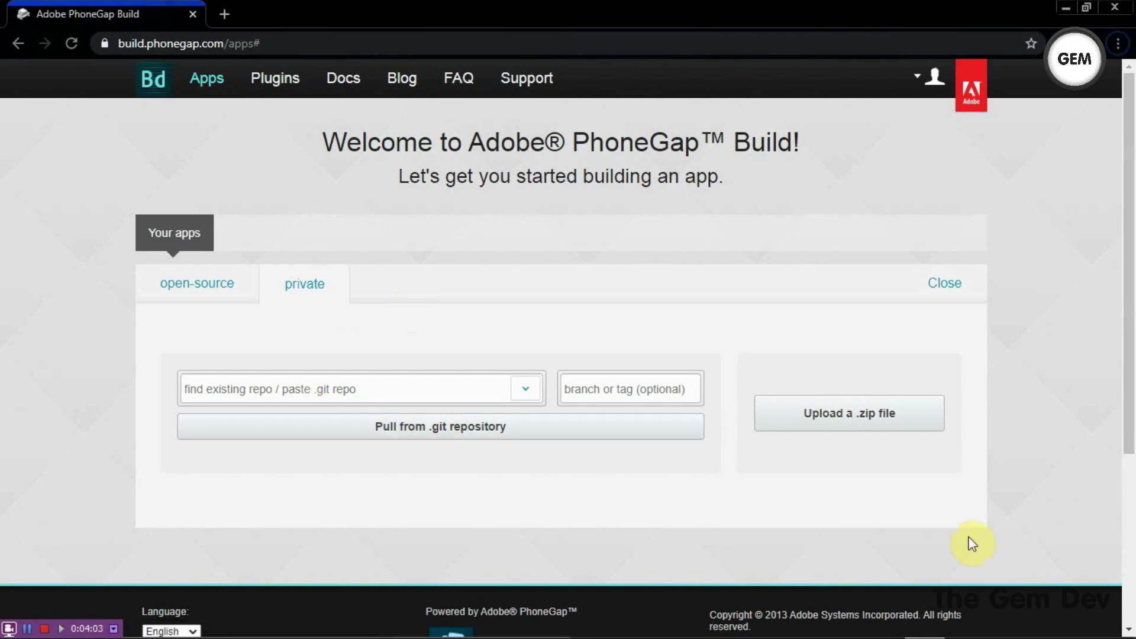
Step: Drag Platformer.zip from Explorer onto PhoneGap Build's 'Upload a .zip file' area, then maximize Chrome
scroll(758, 295, down, 2)
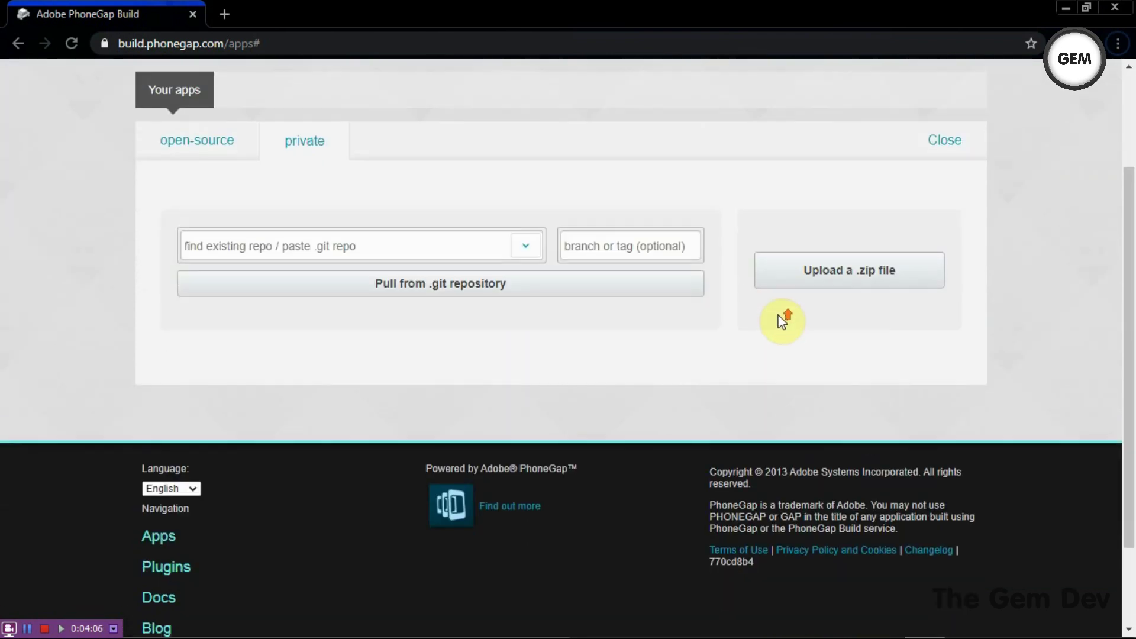
scroll(828, 373, up, 2)
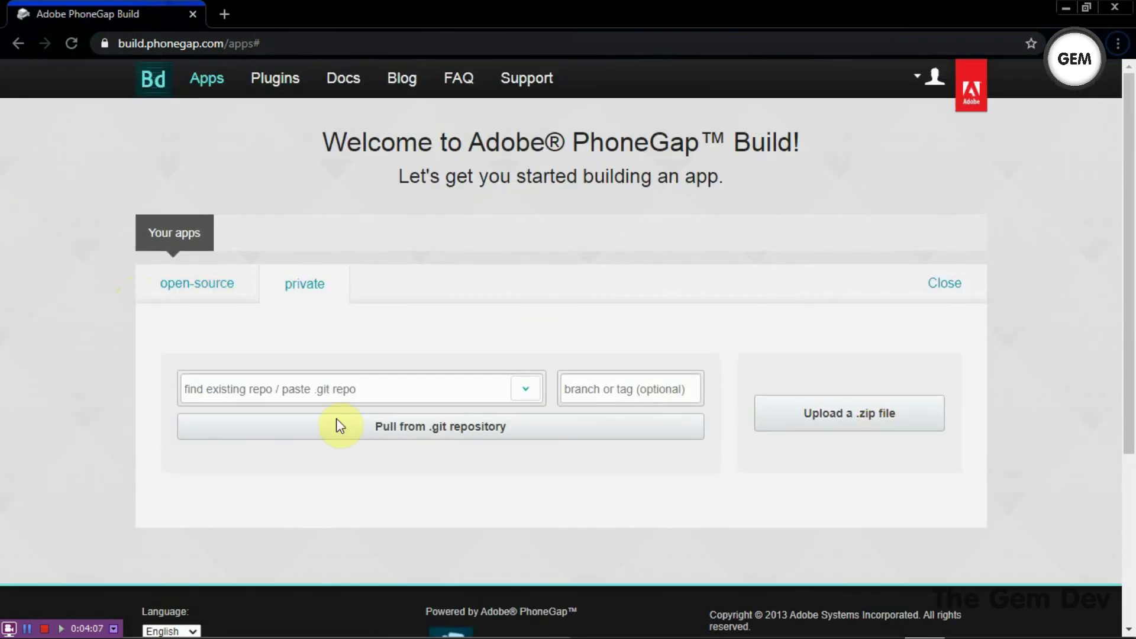
drag(723, 11, 1133, 178)
drag(559, 201, 559, 543)
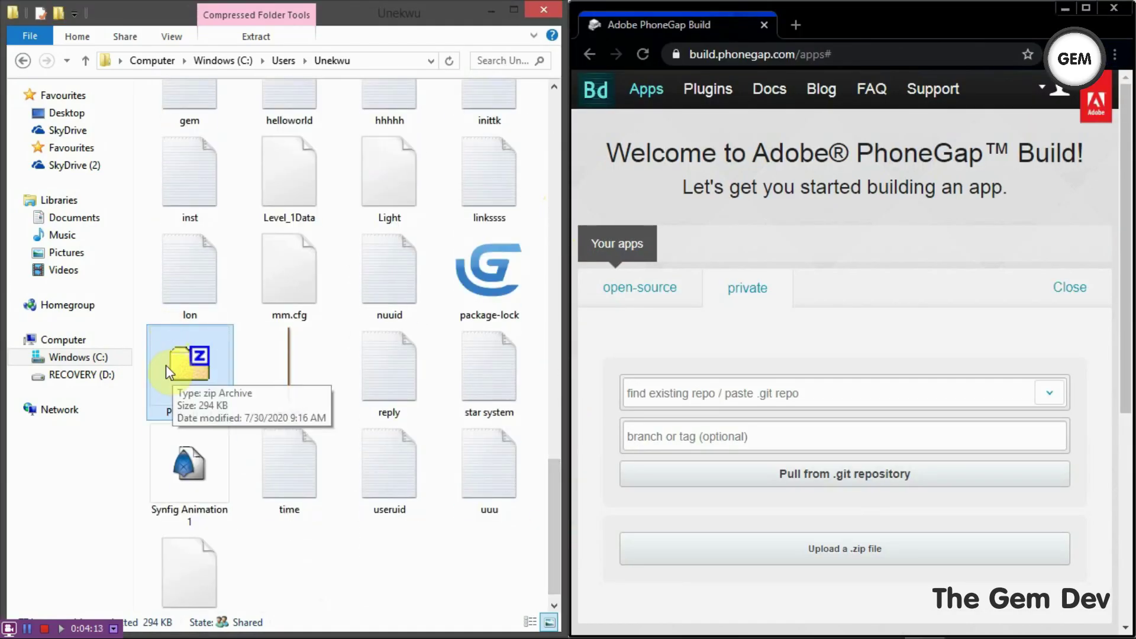
drag(168, 372, 832, 553)
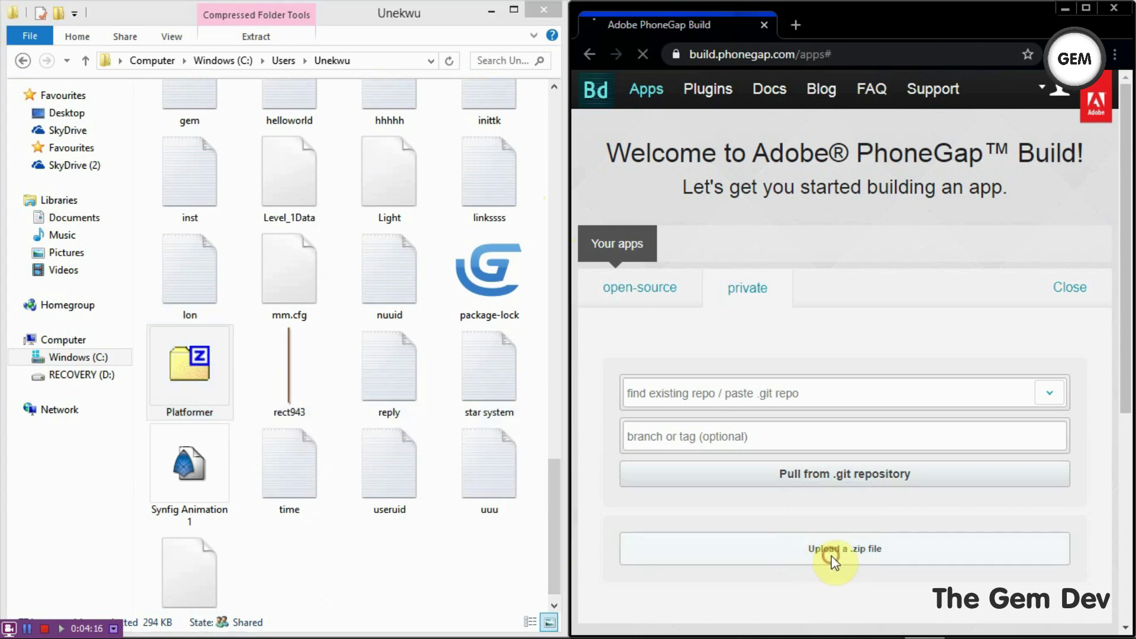
click(1086, 8)
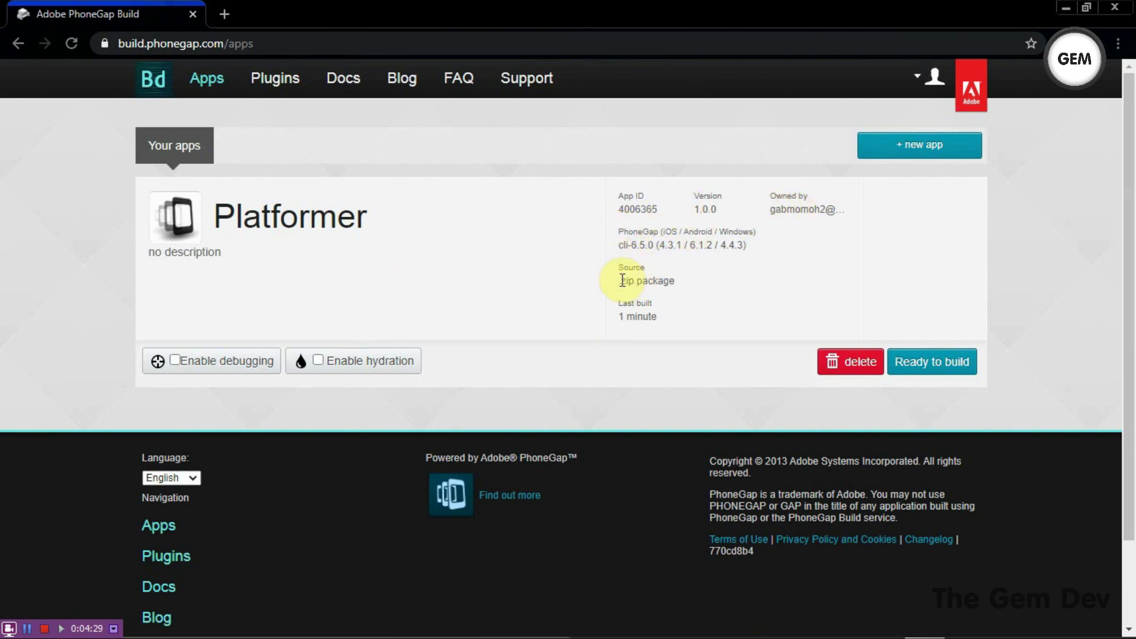
Step: Highlight the zip source, 'Platformer' app name and no-description text, then start the build
drag(629, 282, 678, 292)
drag(237, 216, 367, 221)
drag(169, 258, 214, 259)
click(928, 355)
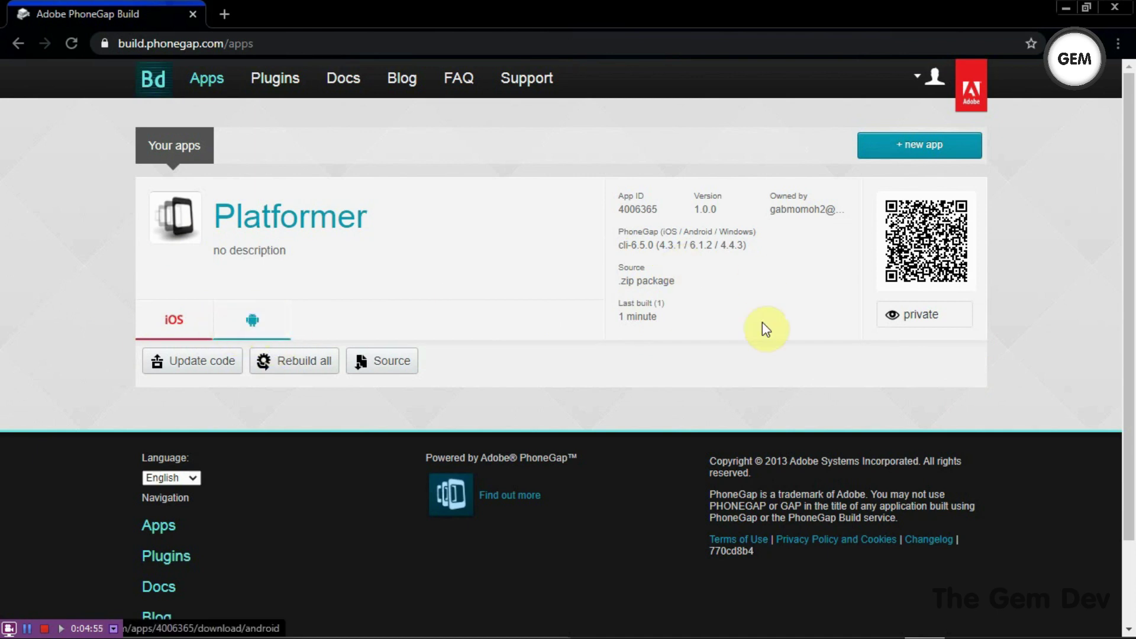
Step: Download the Platformer Android APK and check its download options without acting
click(258, 324)
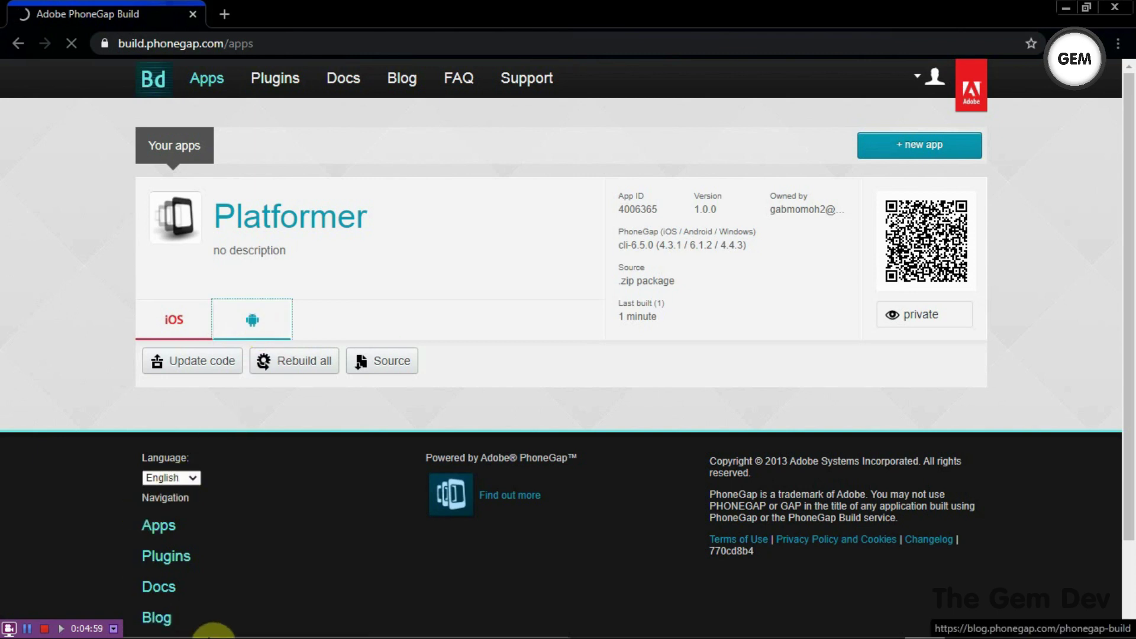
mouse_move(216, 633)
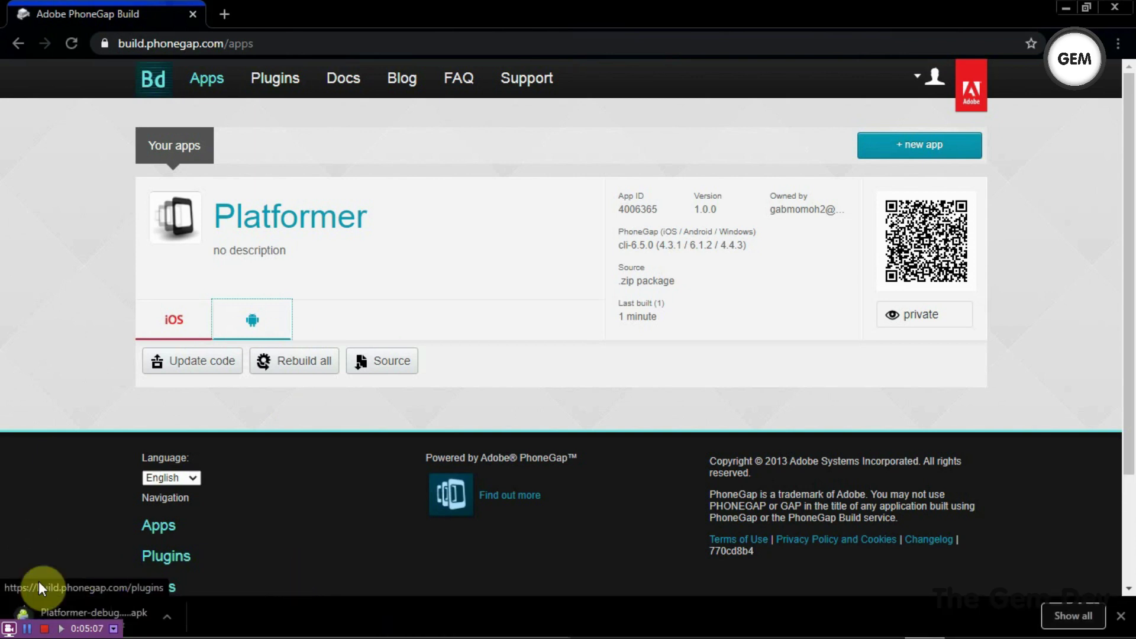
click(172, 615)
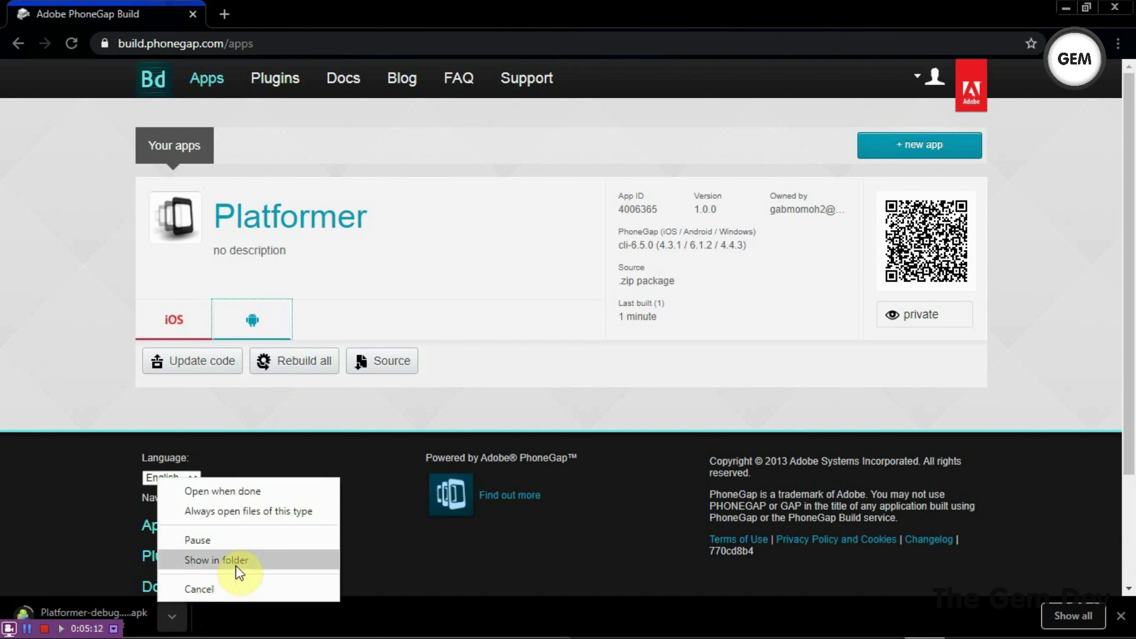
click(354, 618)
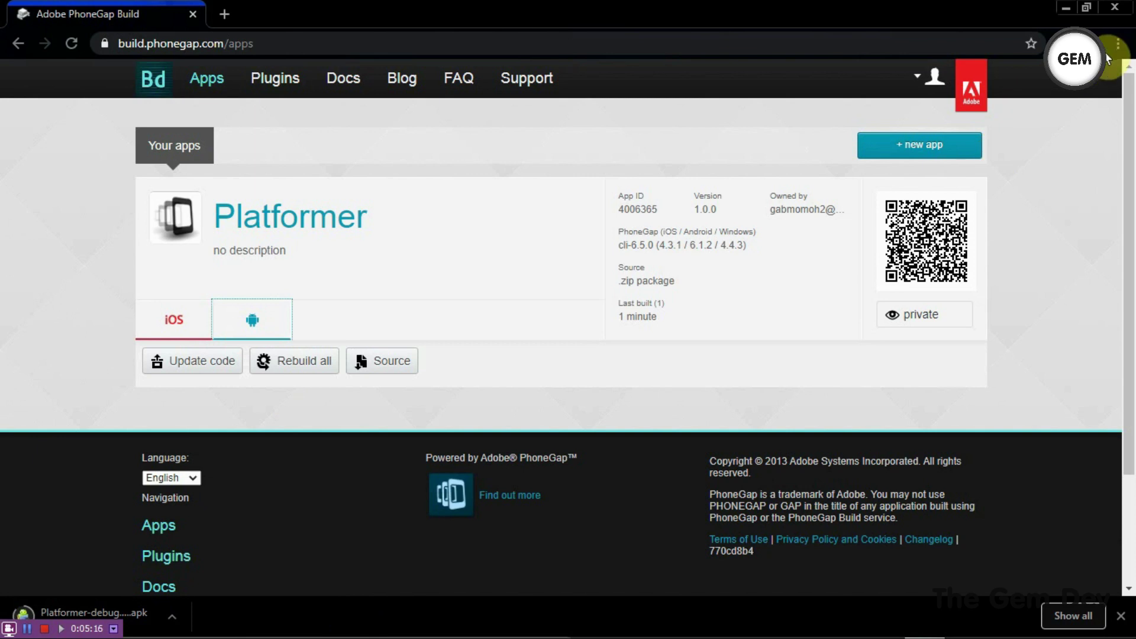
Step: Open Chrome's Downloads list in a new tab, return to PhoneGap Build, and un-maximize the window
click(1117, 49)
click(1024, 154)
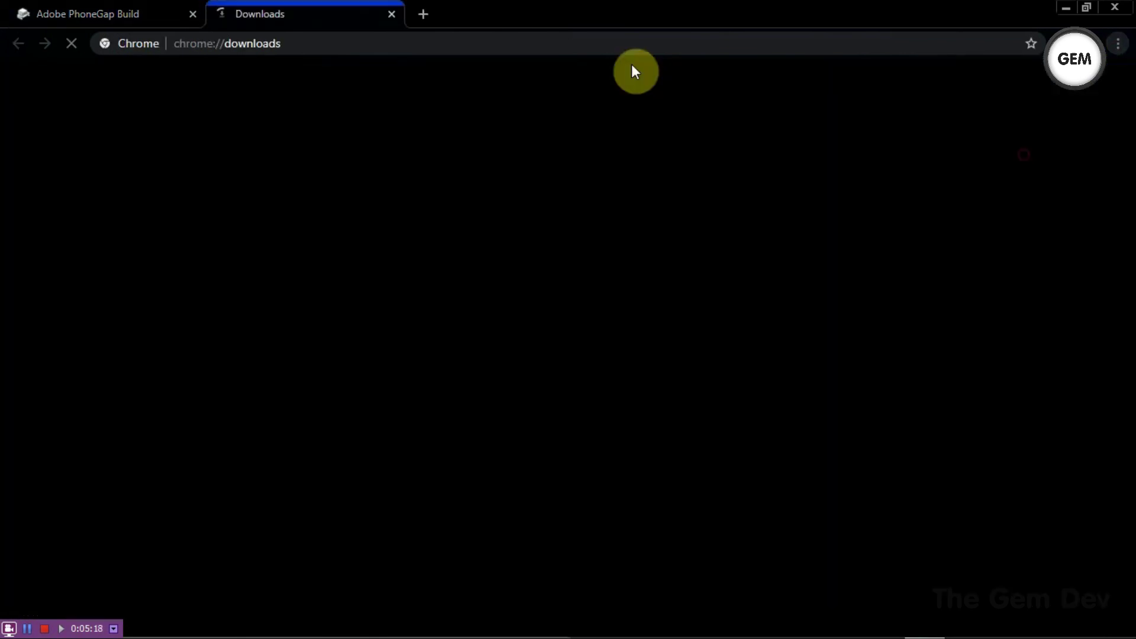
click(152, 10)
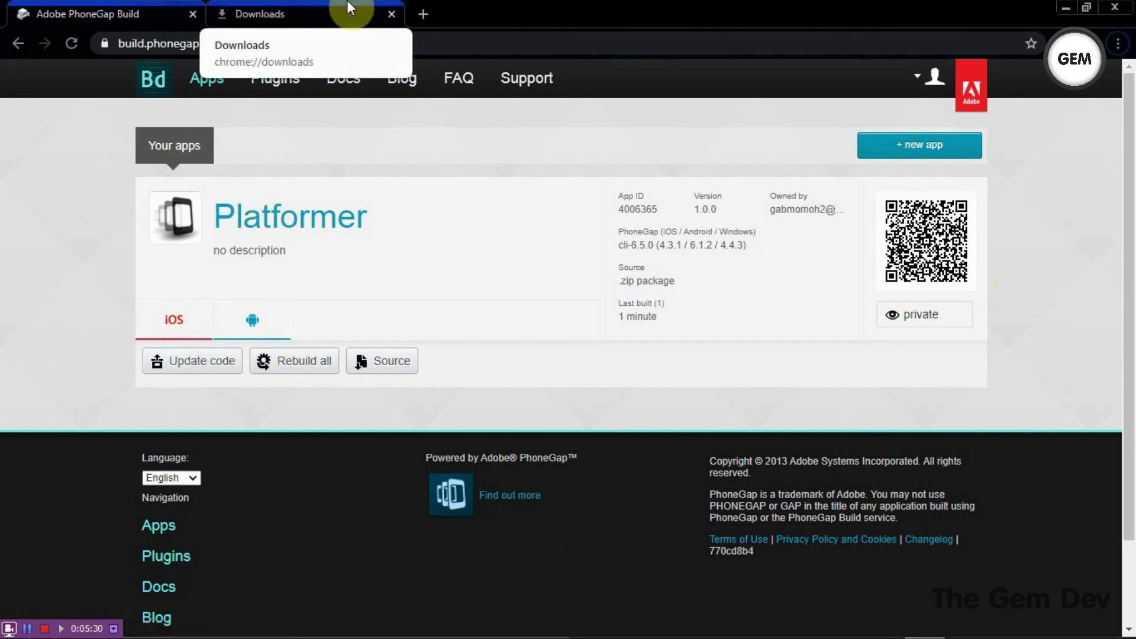
drag(417, 1, 605, 278)
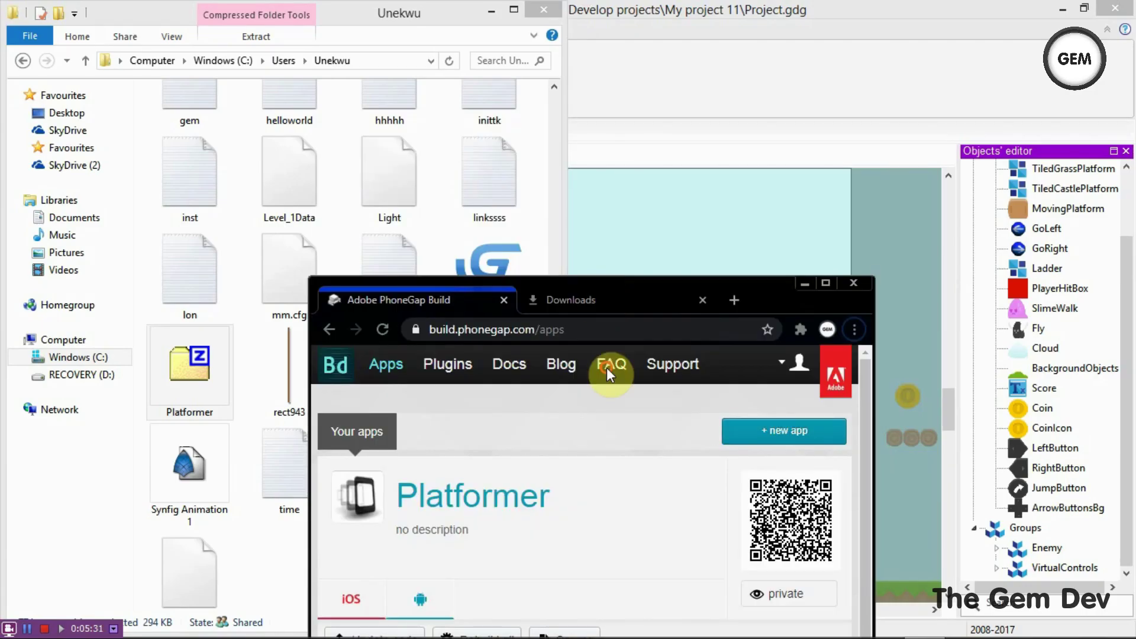
Step: Zoom in and out on GDevelop's New scene level, then bring PhoneGap Build back full-screen
click(532, 282)
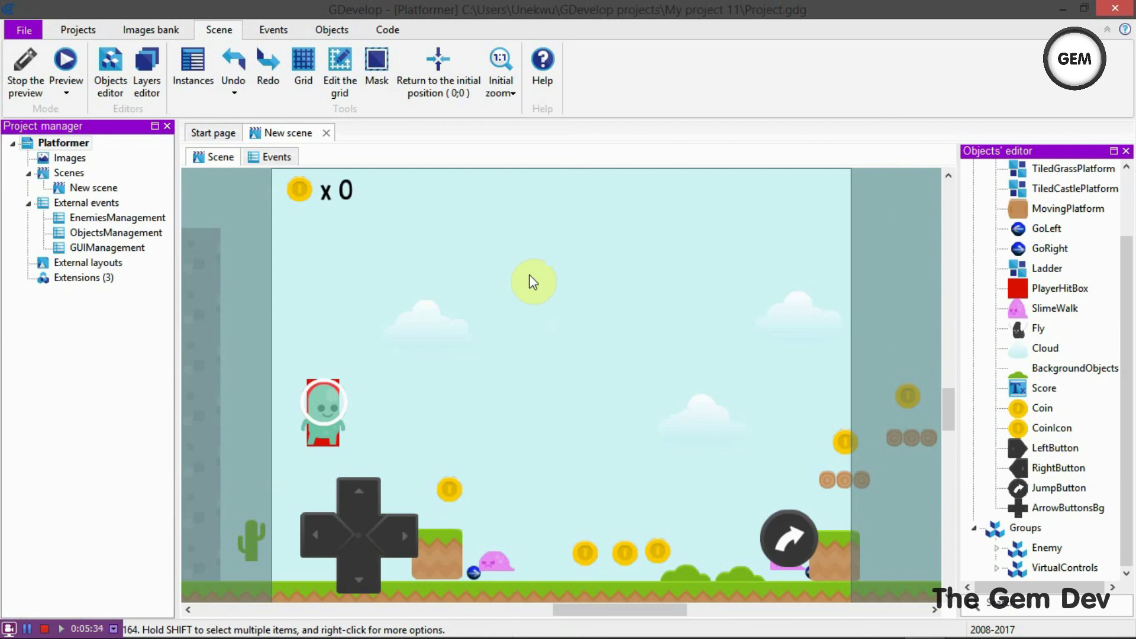
scroll(532, 282, up, 4)
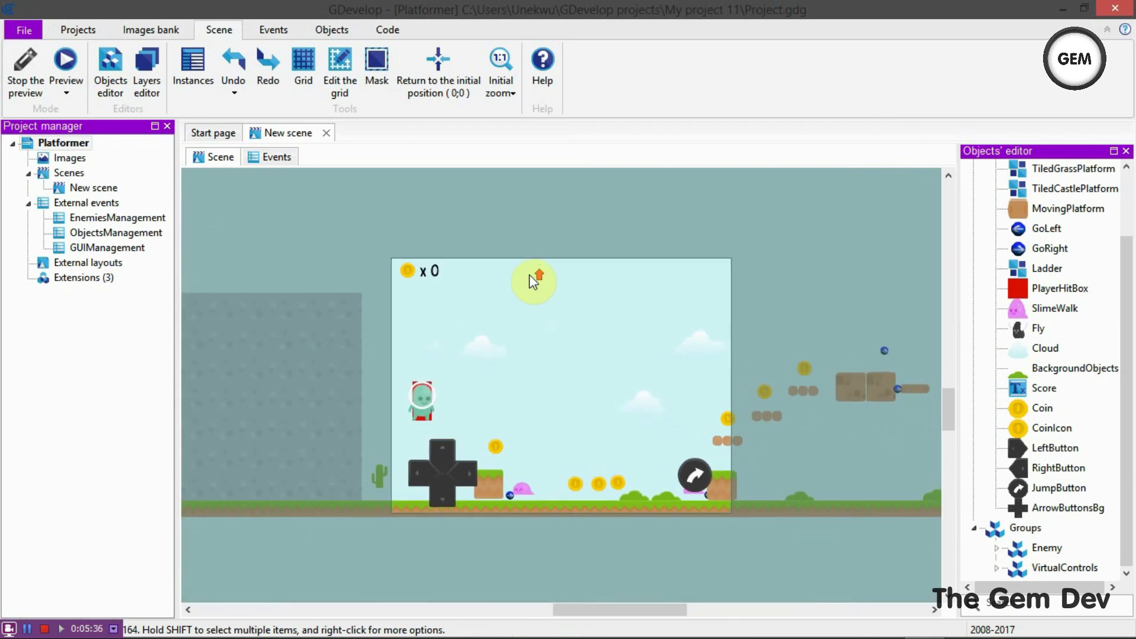
scroll(534, 278, up, 4)
scroll(534, 278, down, 2)
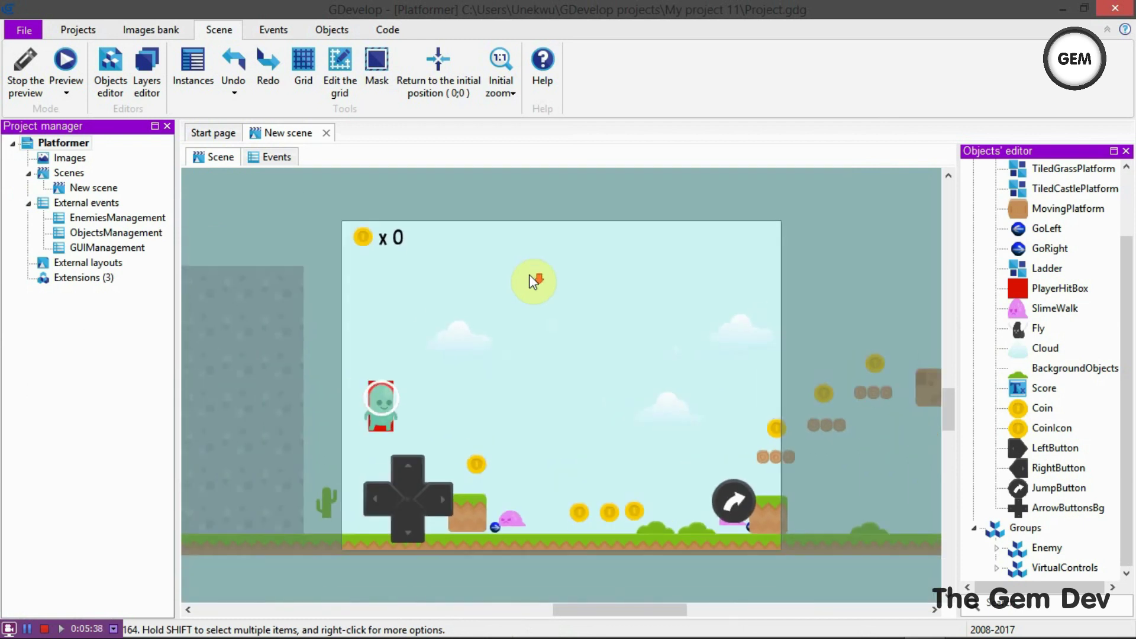
scroll(534, 282, down, 1)
click(923, 621)
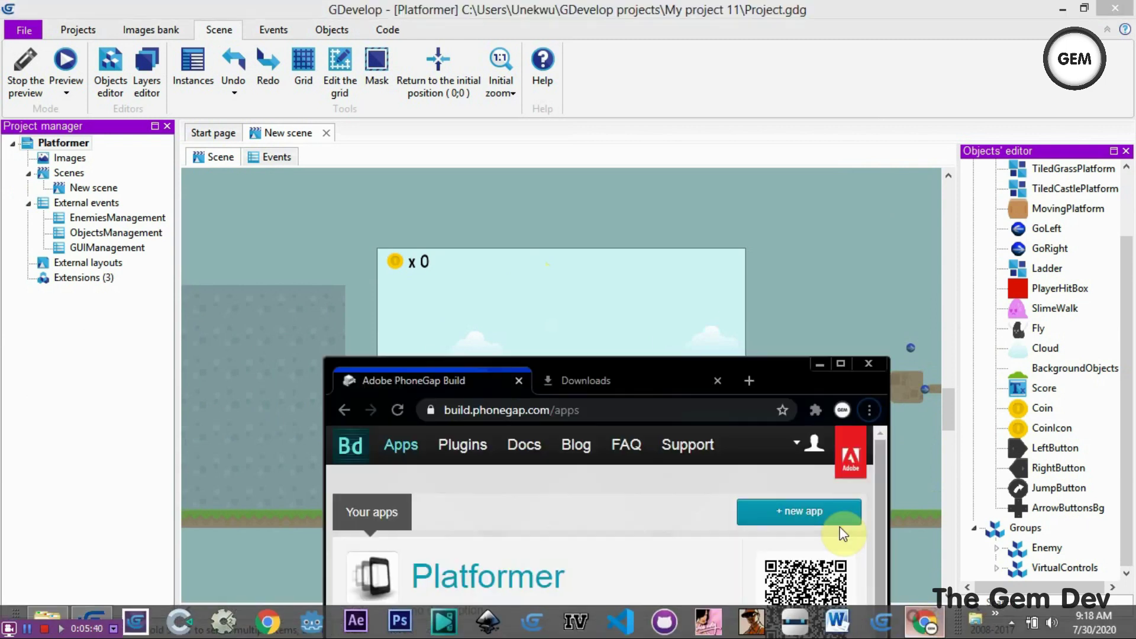
drag(740, 385, 627, 1)
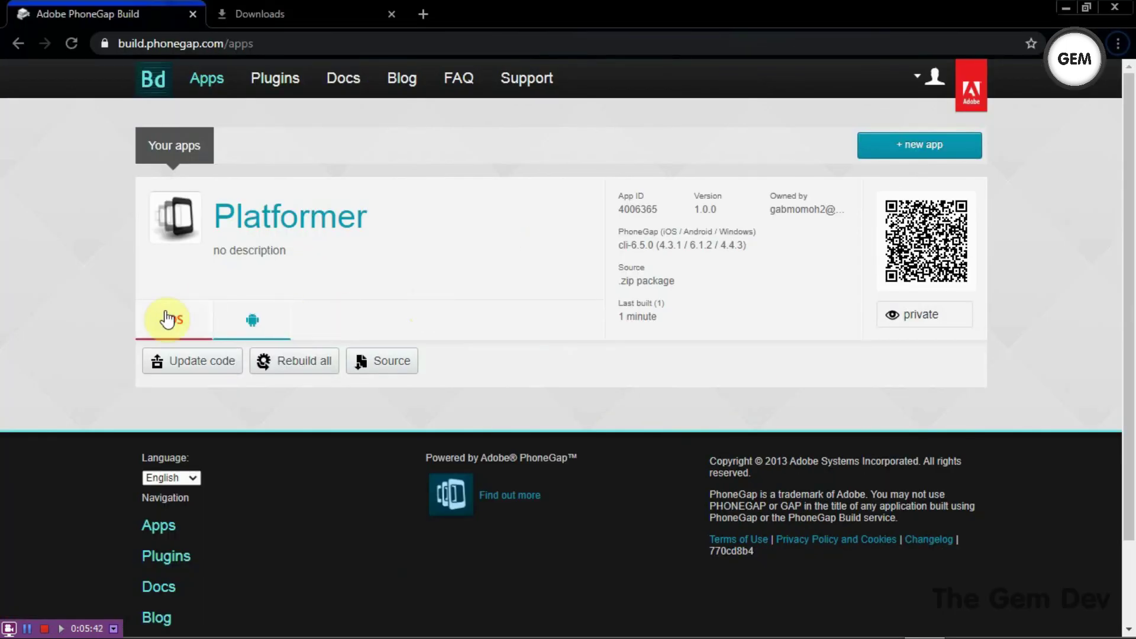
Step: Check the Platformer iOS build error showing a signing key is required, then minimize Chrome
click(169, 320)
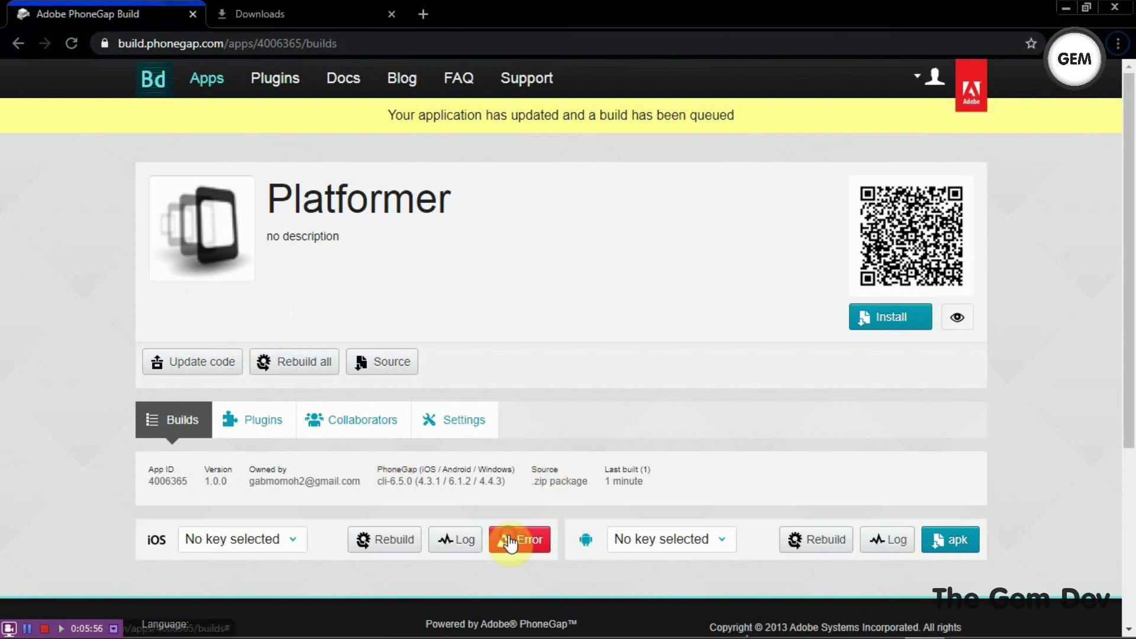
click(514, 540)
scroll(378, 556, down, 2)
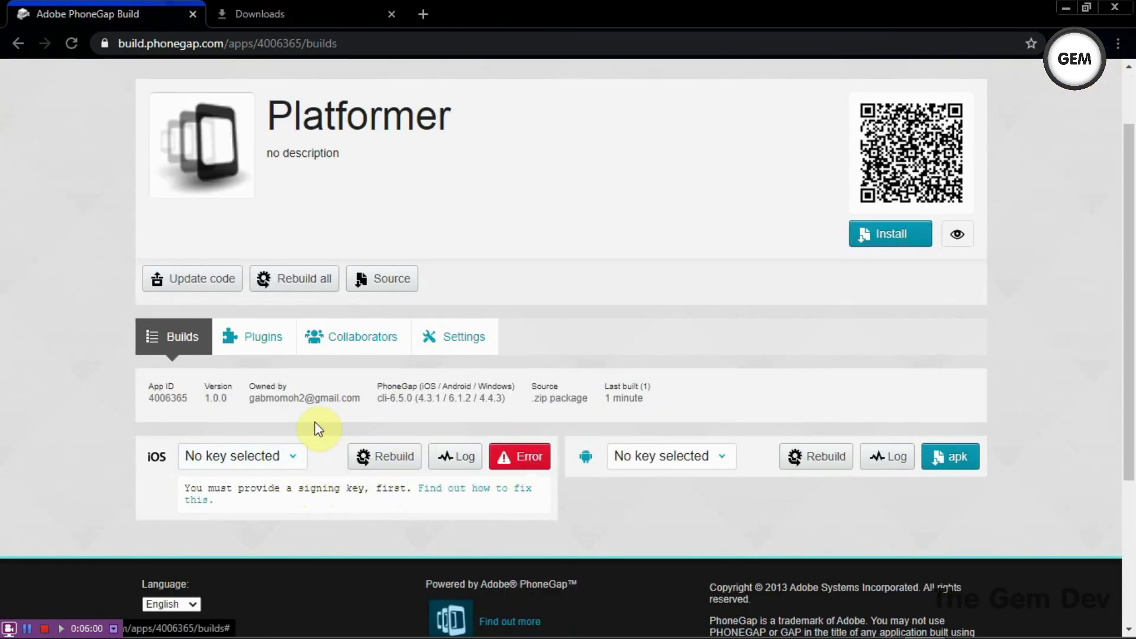
click(249, 457)
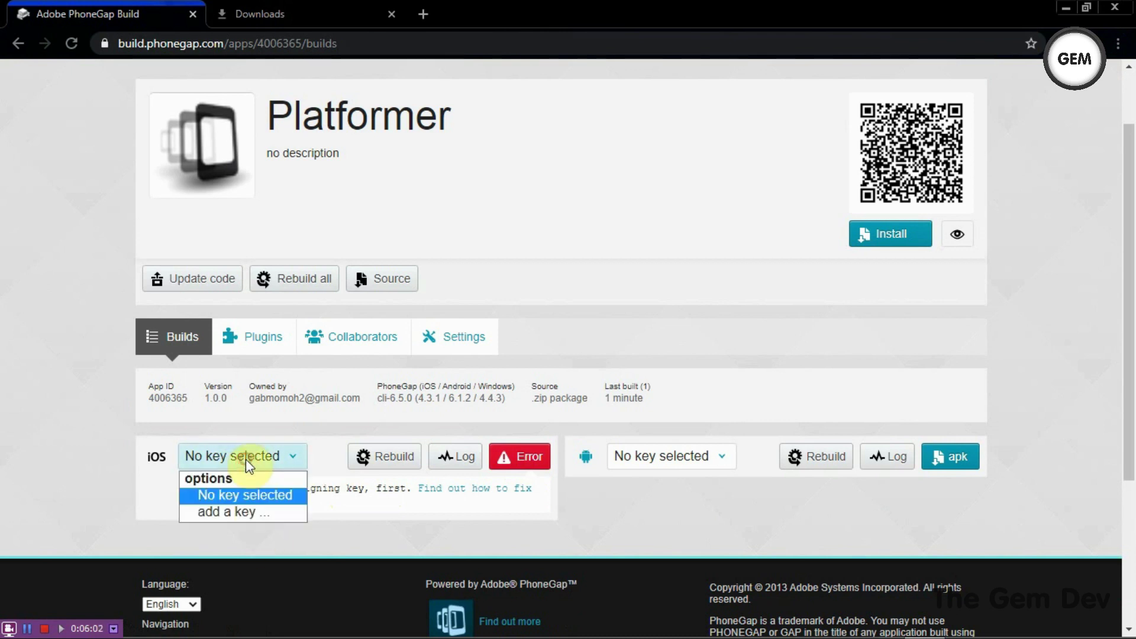
click(244, 459)
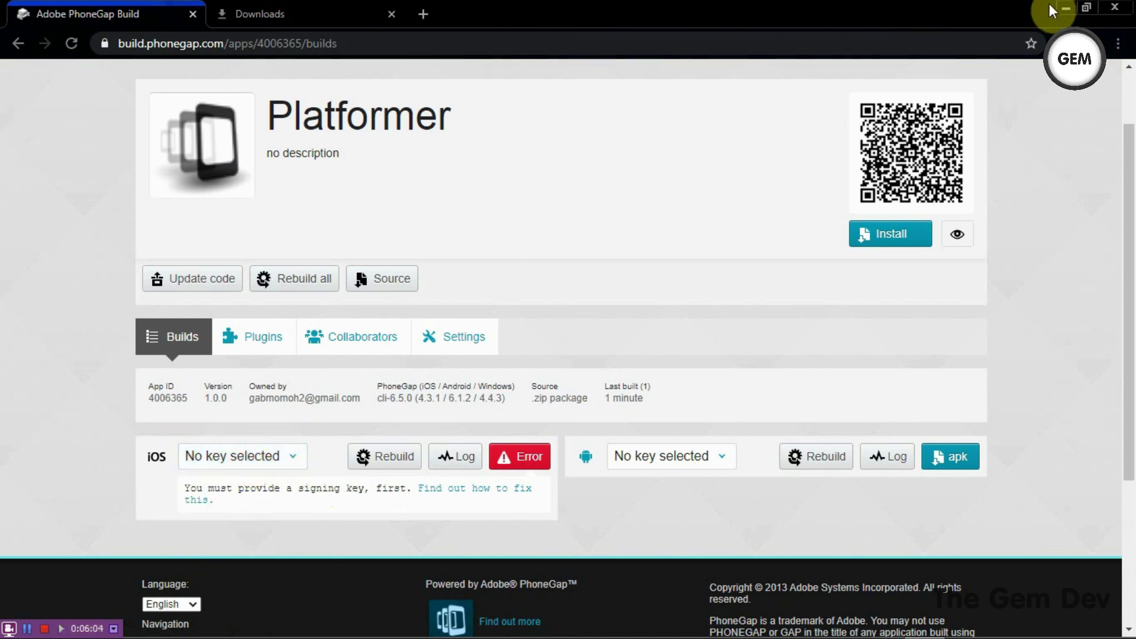
click(1063, 8)
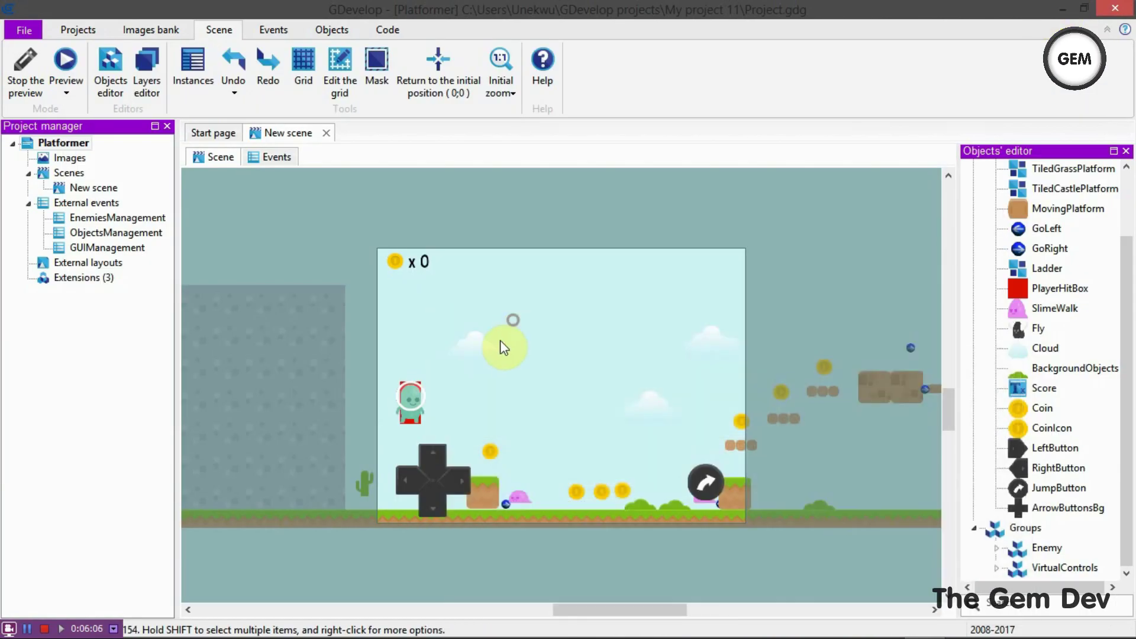